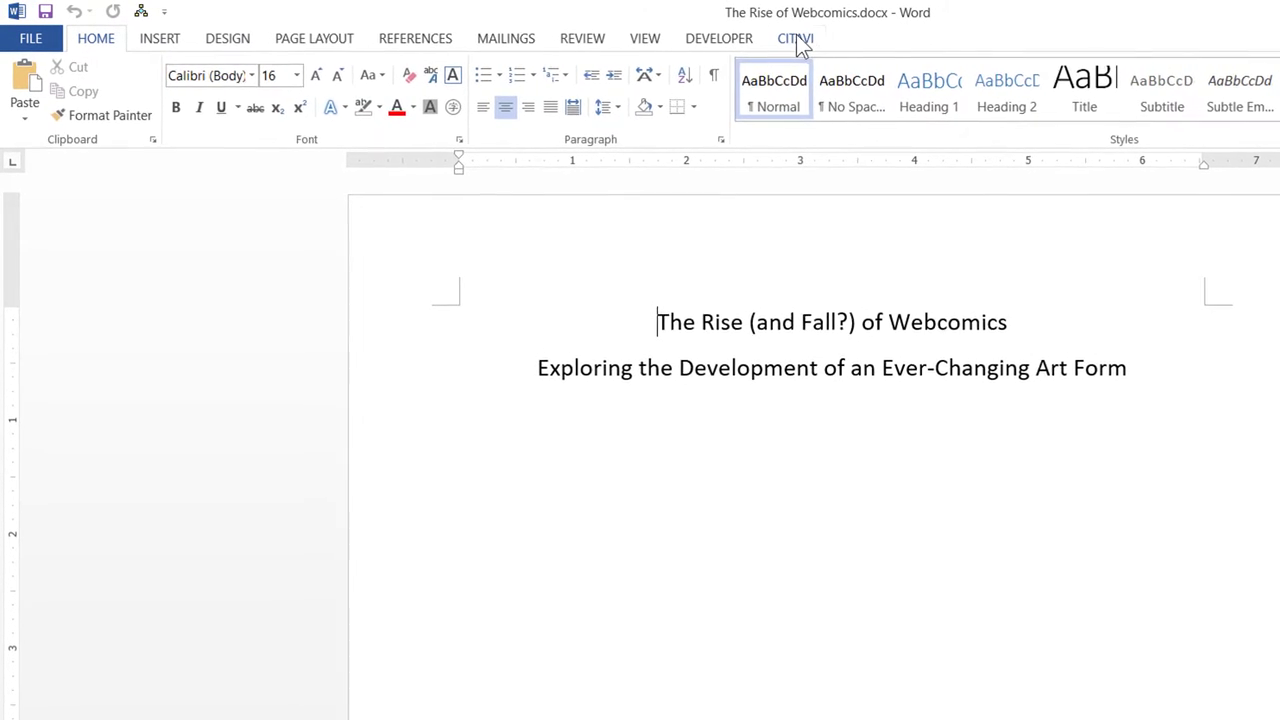
# Open the Citavi pane, load 'The Webcomics Phenomenon' project, and choose the APA citation style
pyautogui.click(788, 40)
pyautogui.click(35, 128)
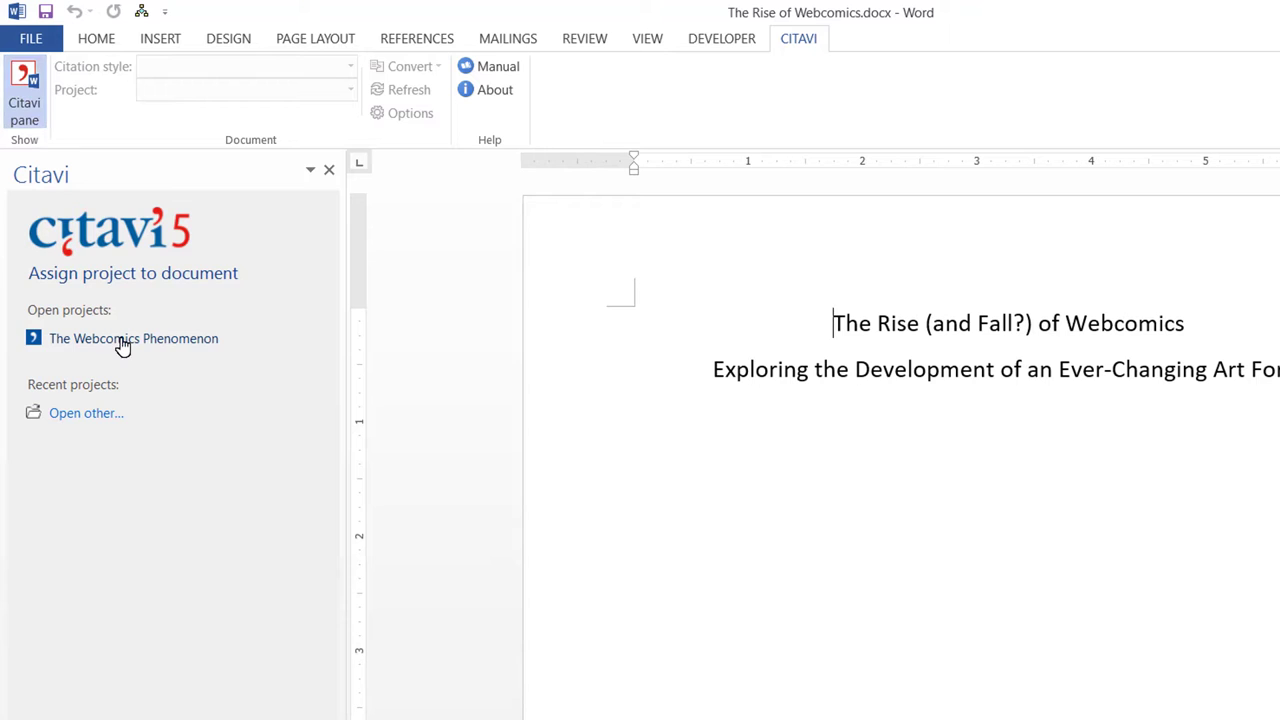
pyautogui.click(122, 339)
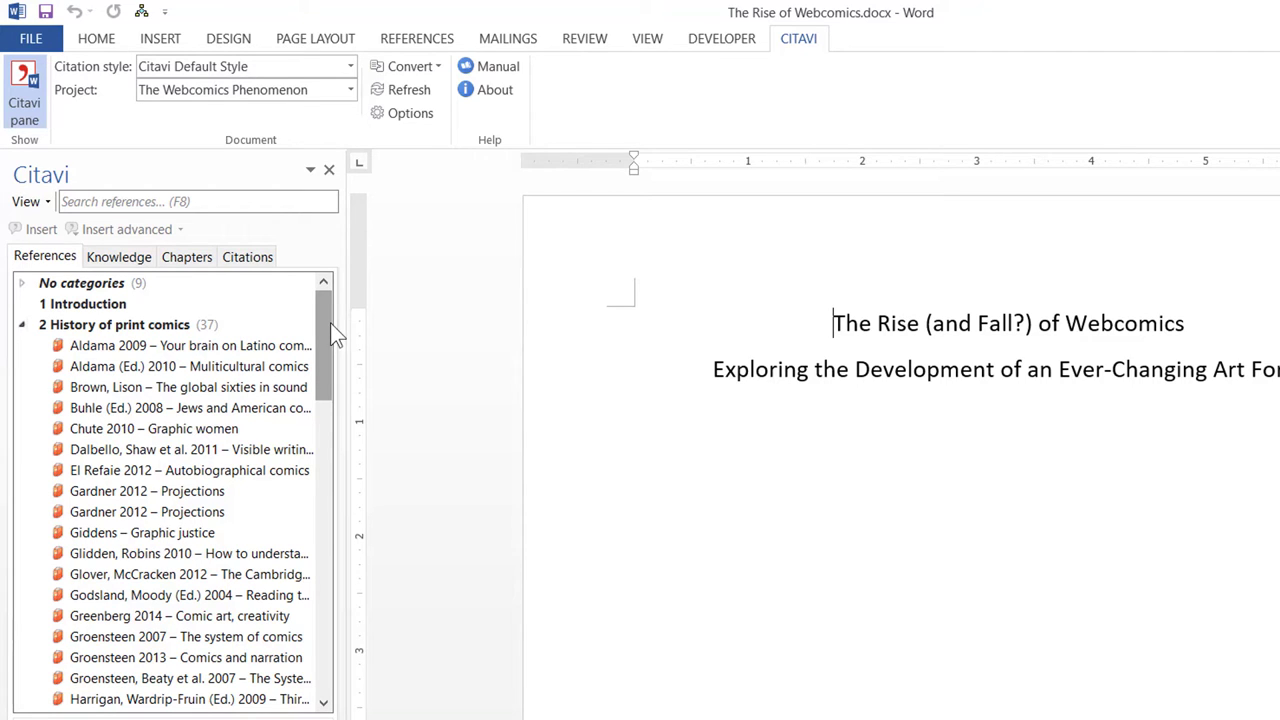
pyautogui.click(351, 67)
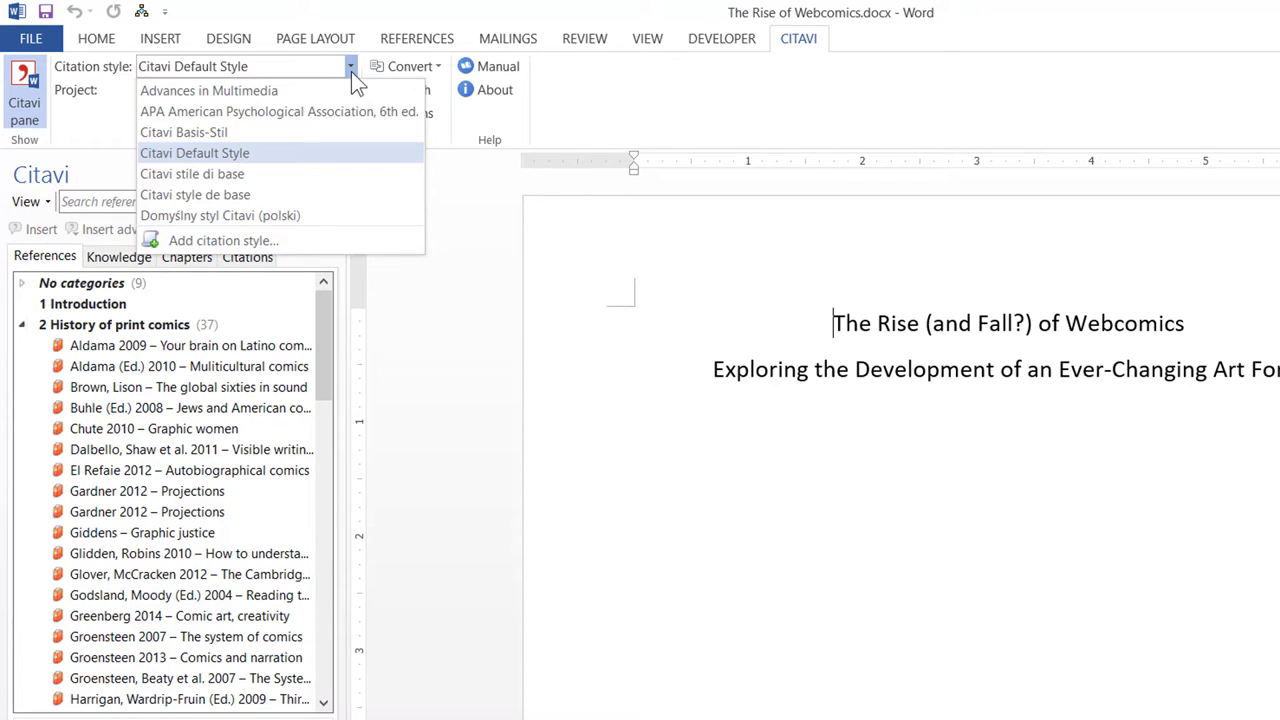
pyautogui.click(309, 119)
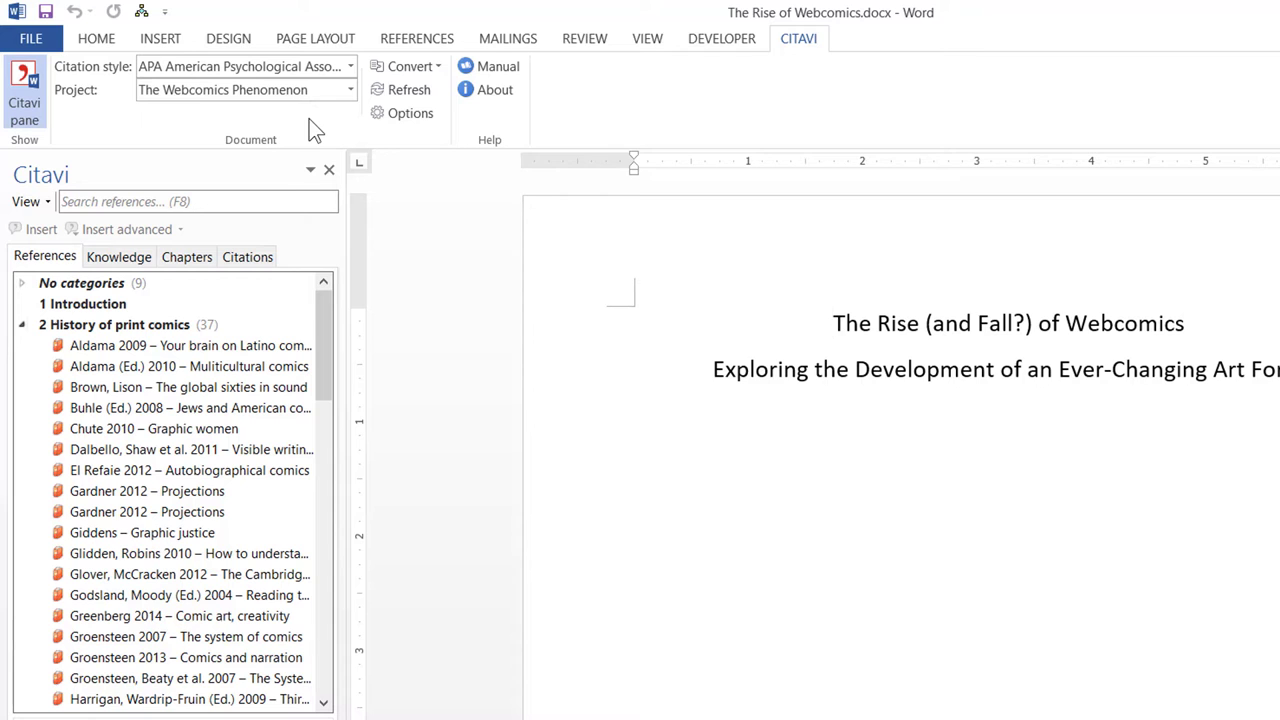
# From the 1 Introduction category, insert all categories as headings without knowledge items
pyautogui.rightClick(88, 305)
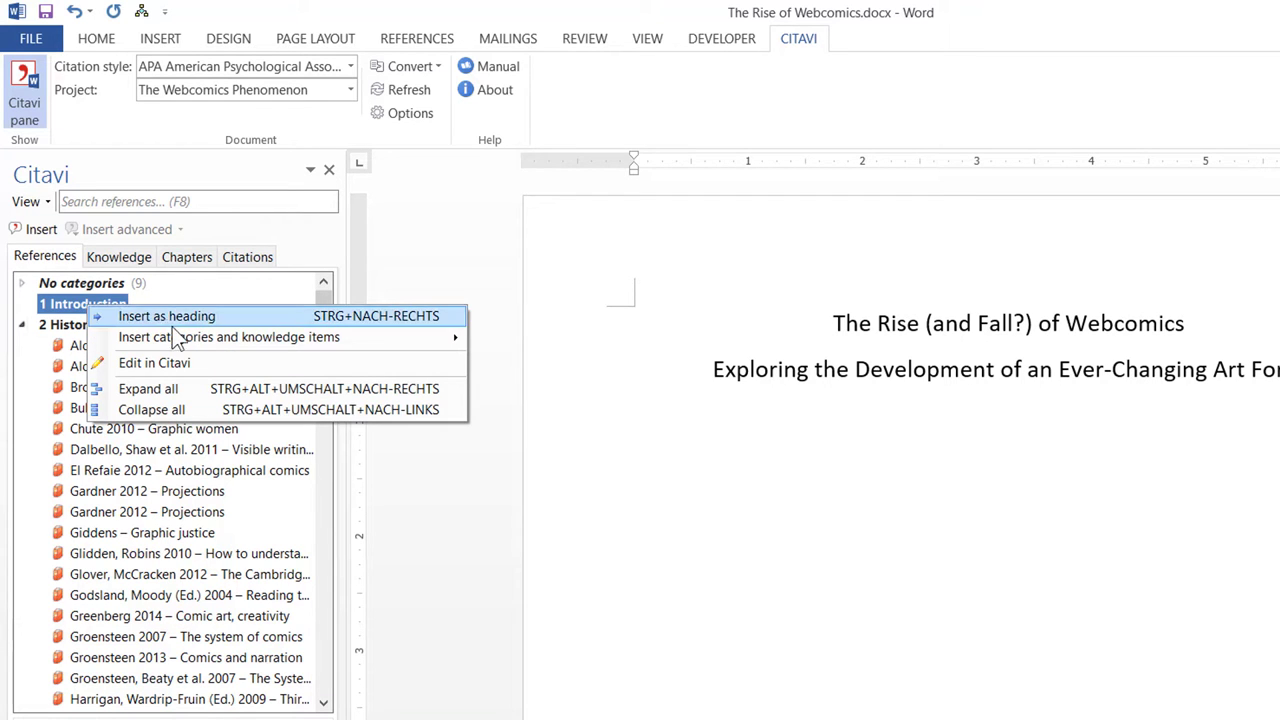
pyautogui.moveTo(175, 343)
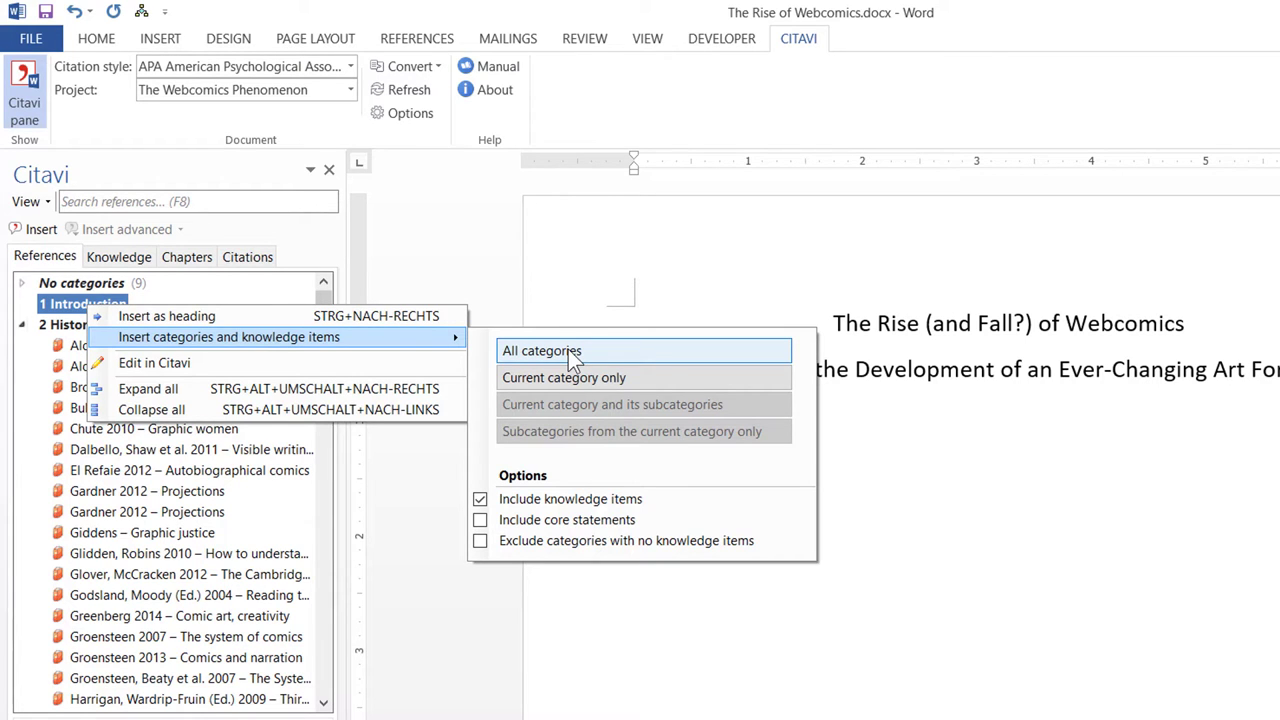
pyautogui.click(480, 498)
pyautogui.click(588, 355)
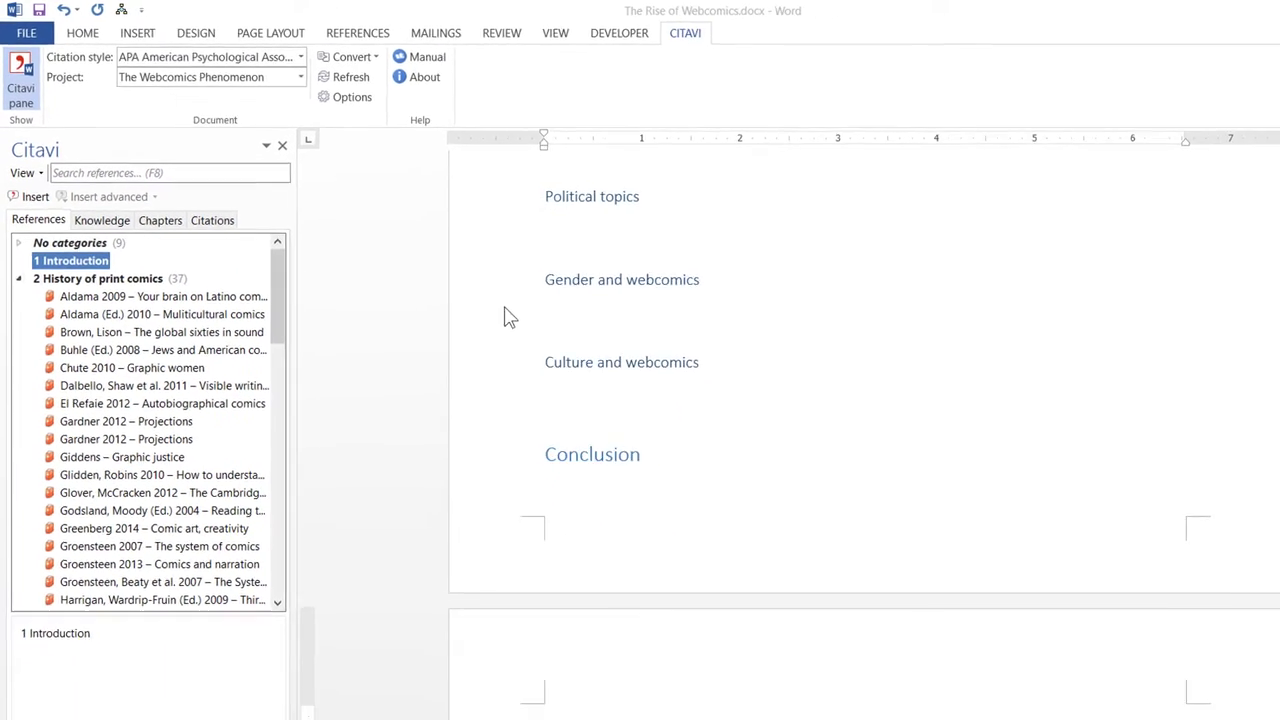
# Apply the '1 Heading 1 / 1.1 Heading 2' multilevel list to the headings
pyautogui.scroll(10, 664, 288)
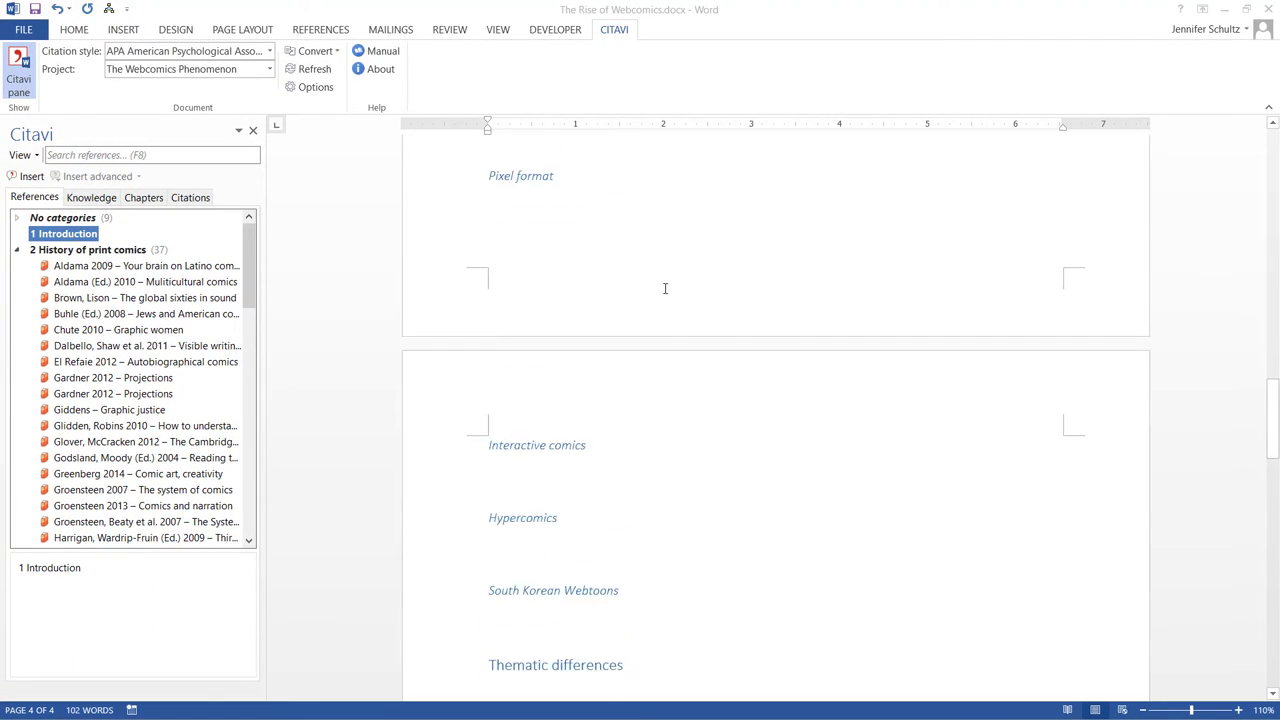
pyautogui.scroll(20, 664, 288)
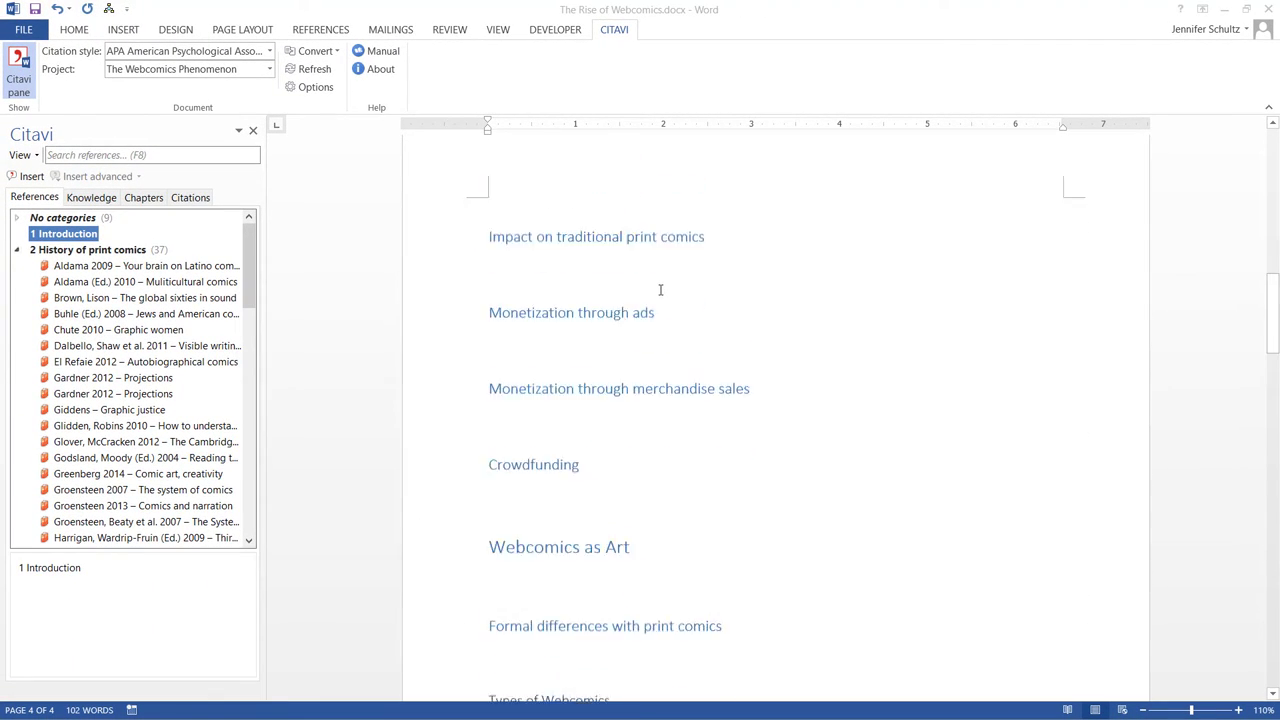
pyautogui.click(72, 31)
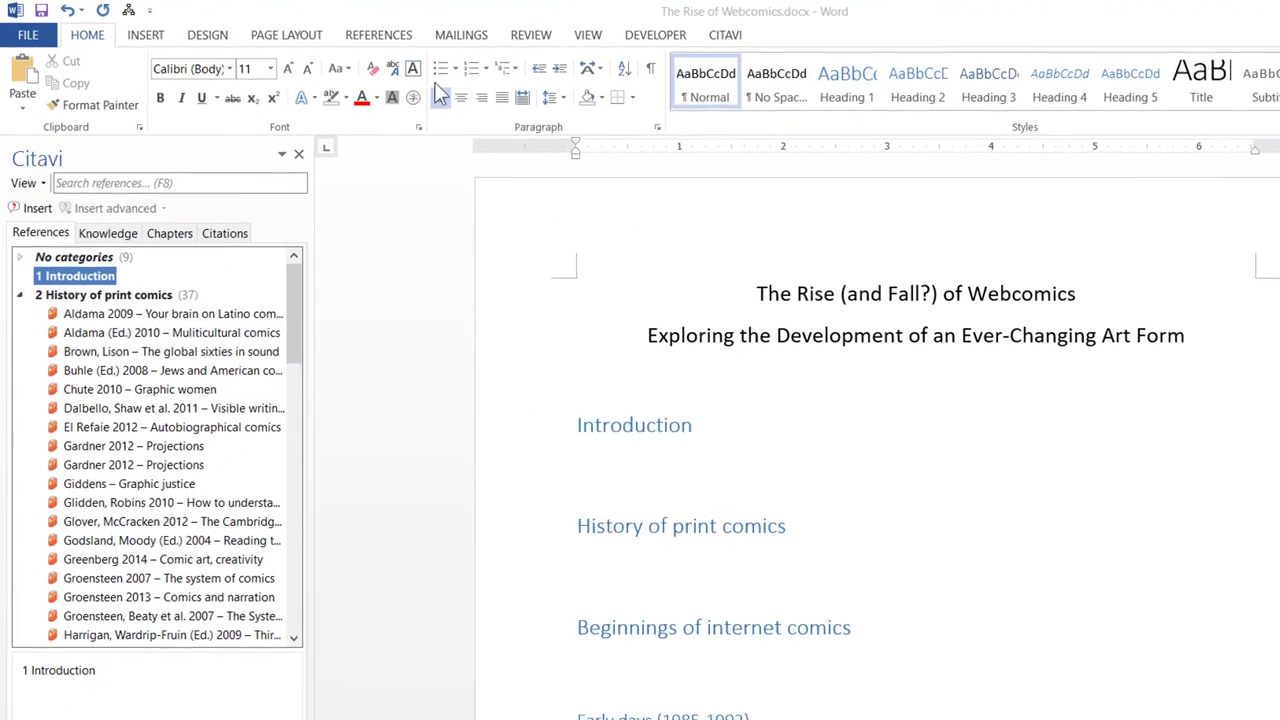
pyautogui.click(465, 62)
pyautogui.moveTo(639, 277)
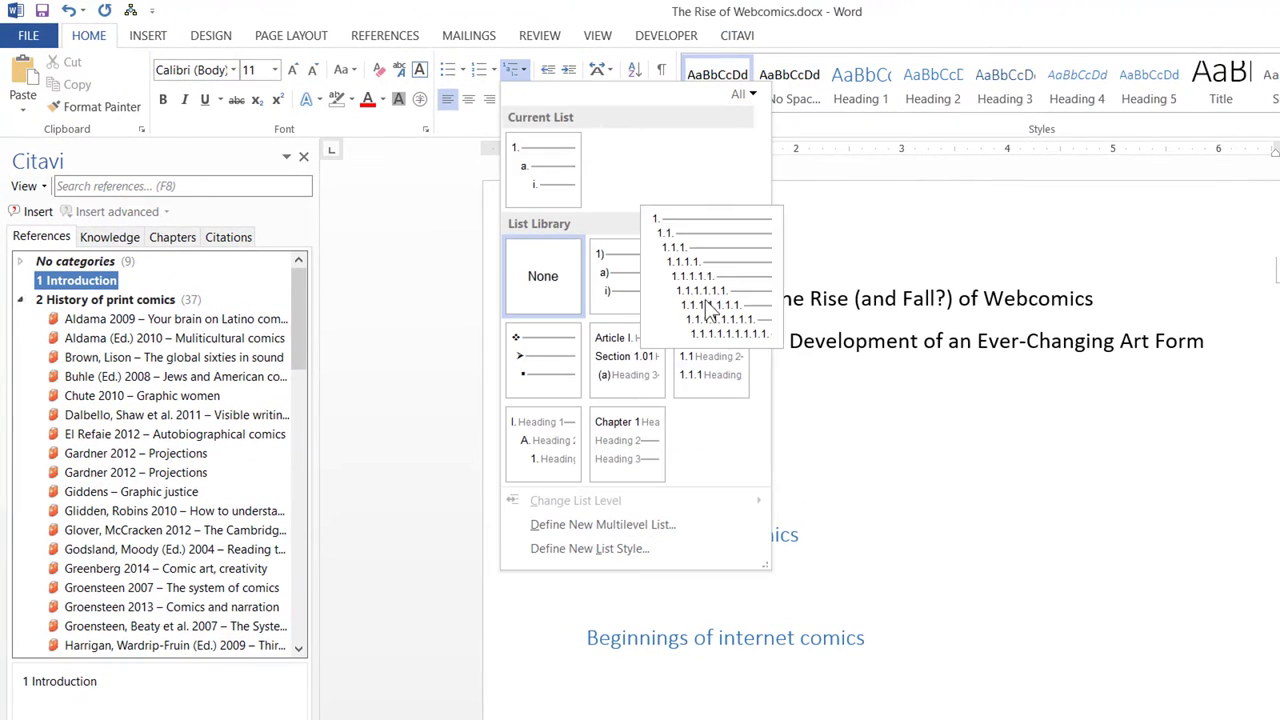
pyautogui.click(705, 368)
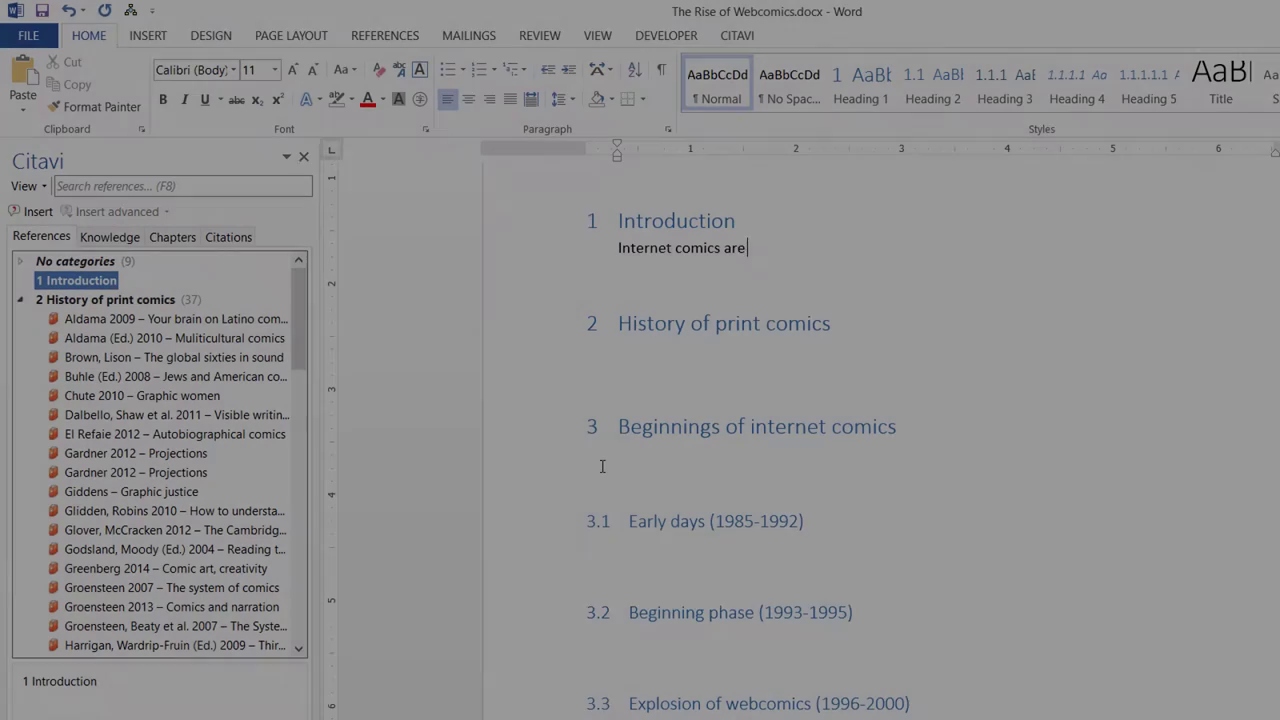
# Write the first introduction paragraph, inserting the Walters (2009) paraphrase and Garrity quotation from Citavi
pyautogui.write('as ubiquitous as ca')
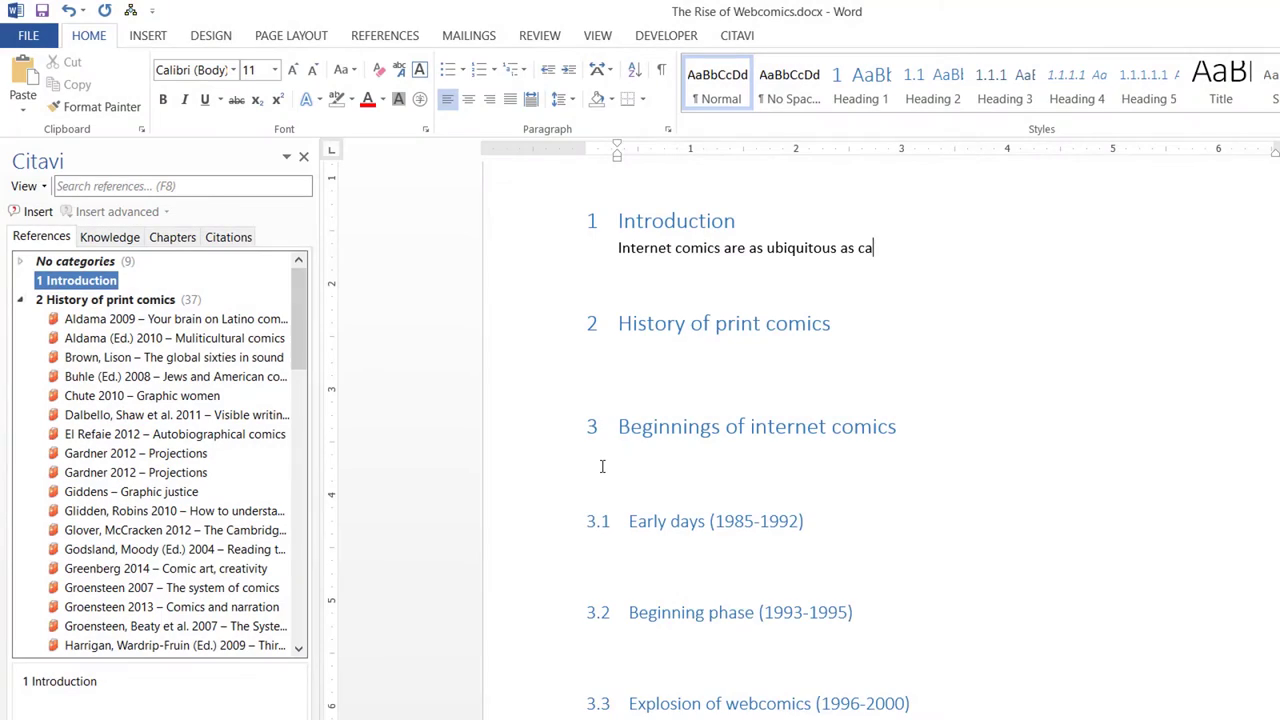
pyautogui.write('t memes and are often assumed to be just as frivolous. Images with humorous texts are shared quickly among friends via social media or text message and seem to serve little purpose other than entertainment. However, there is much more to these webcomics than meets the eye and they should be considered as a new kind of art f')
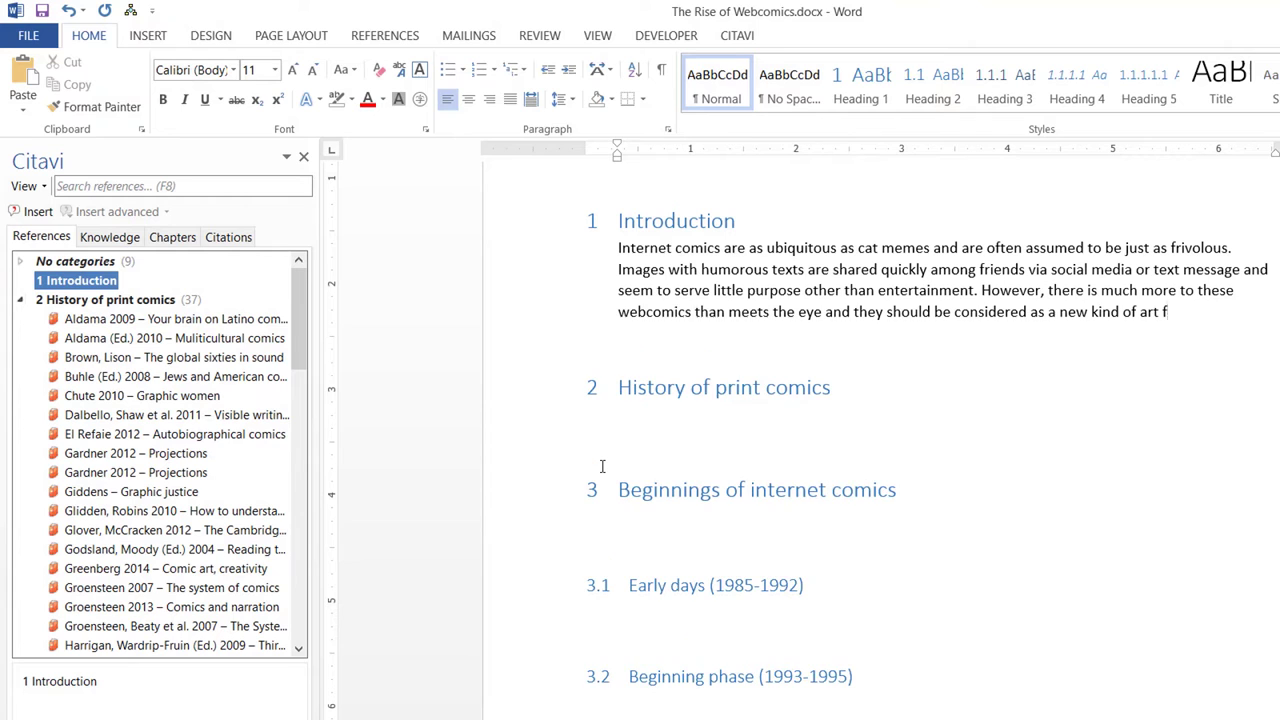
pyautogui.write('orm. Just like for other artists,')
pyautogui.click(183, 240)
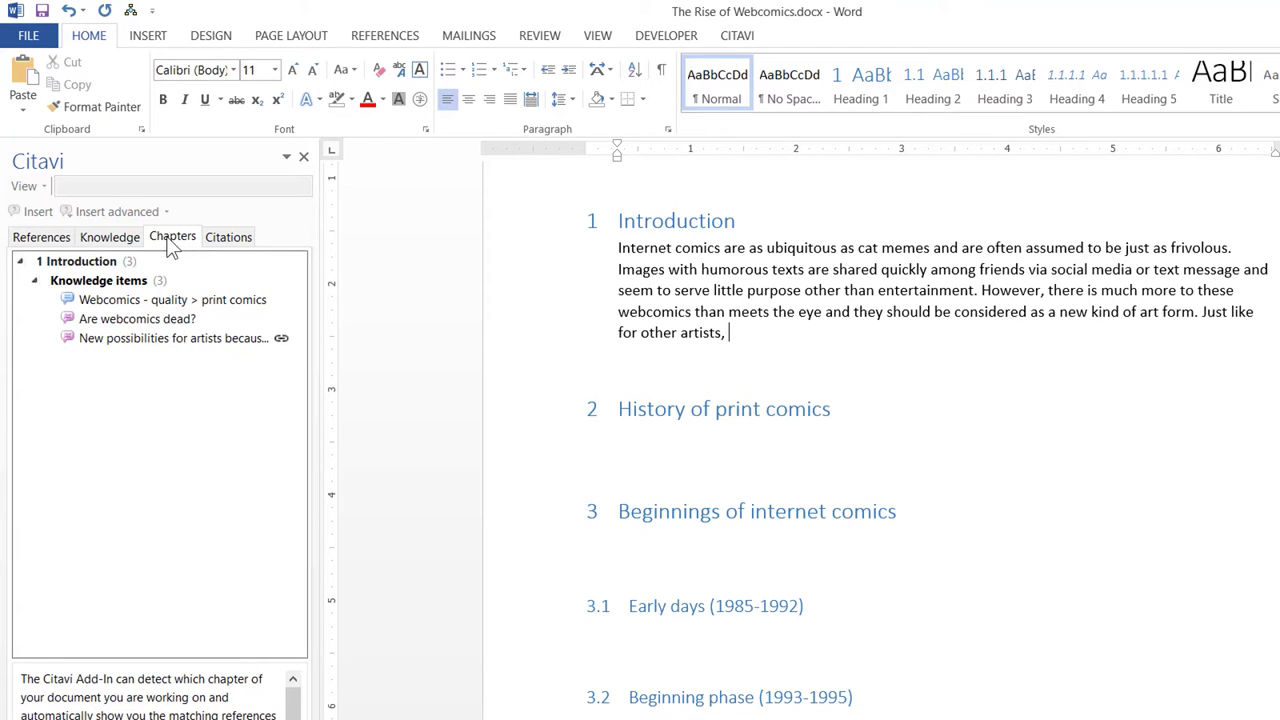
pyautogui.click(145, 344)
pyautogui.doubleClick(140, 338)
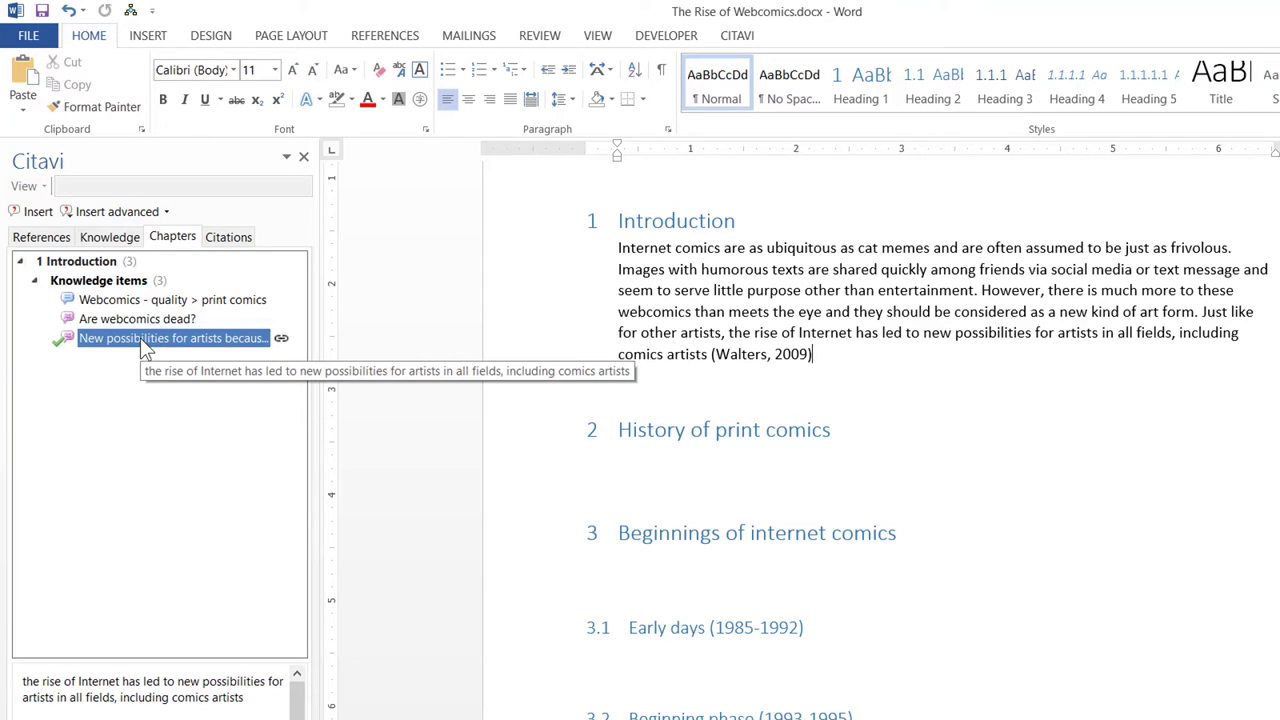
pyautogui.write('.')
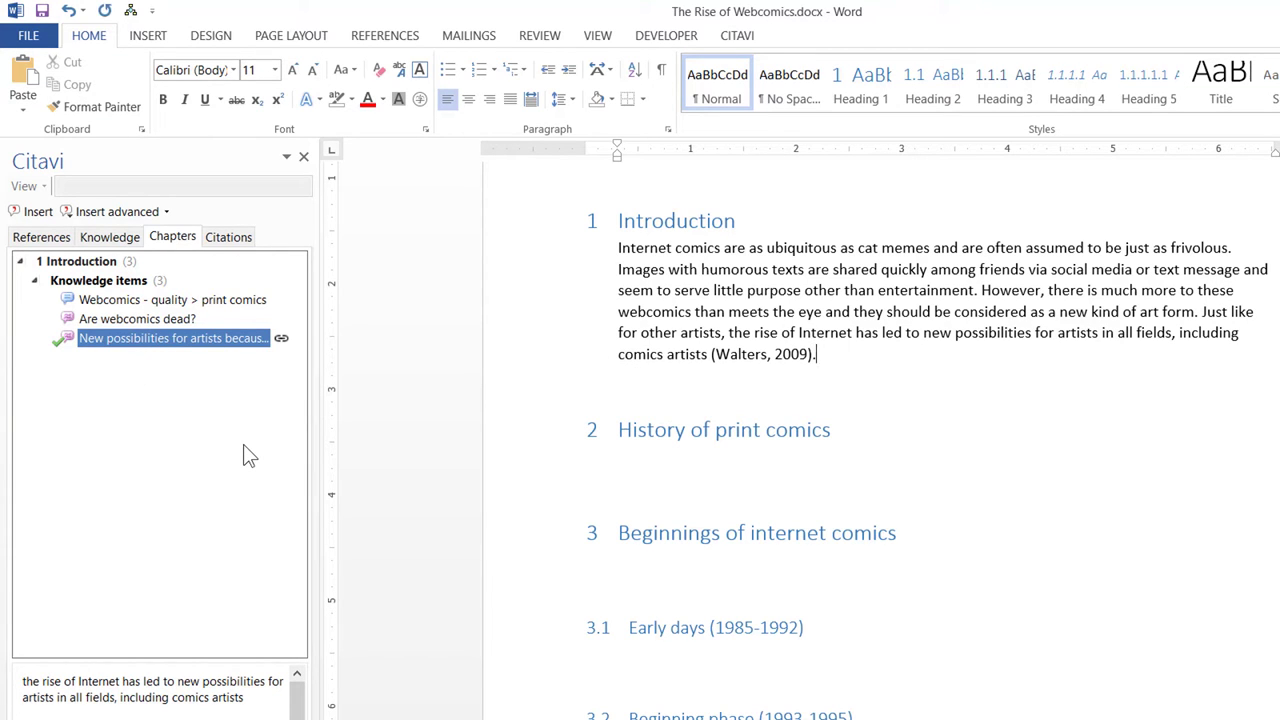
pyautogui.write(' The experimentation with themes and formats has even prompted one writer to say')
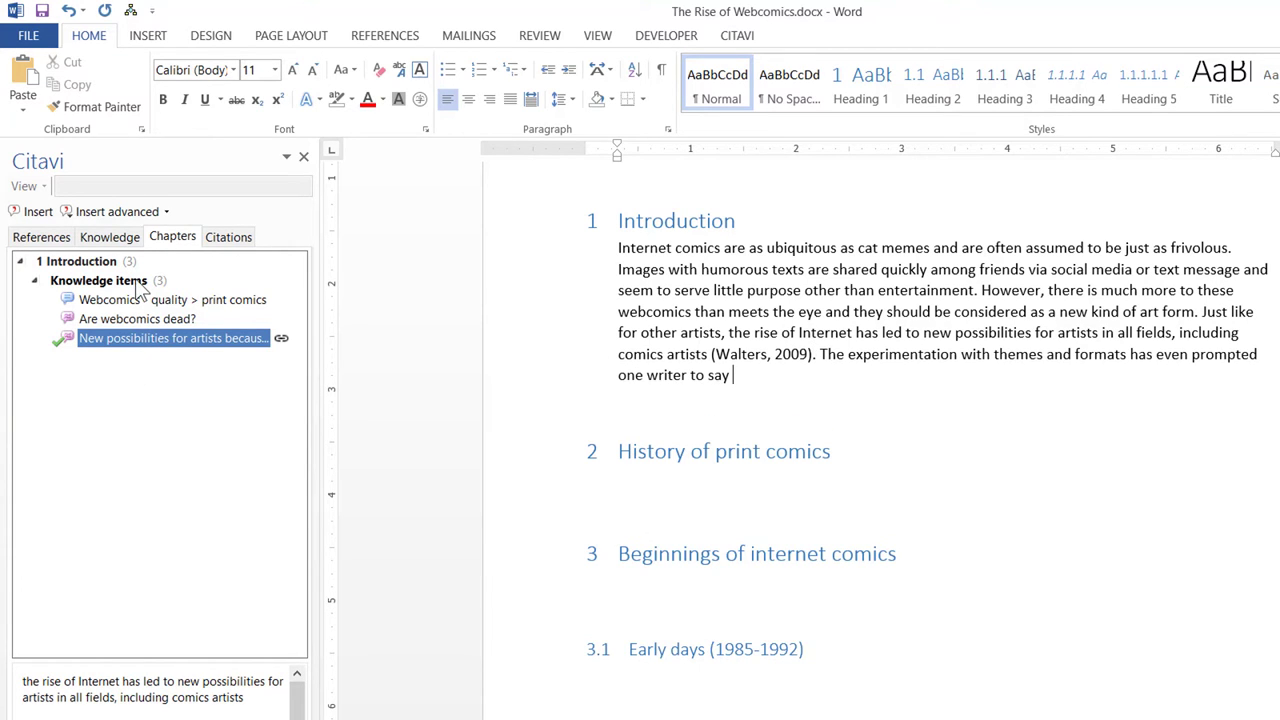
pyautogui.doubleClick(141, 300)
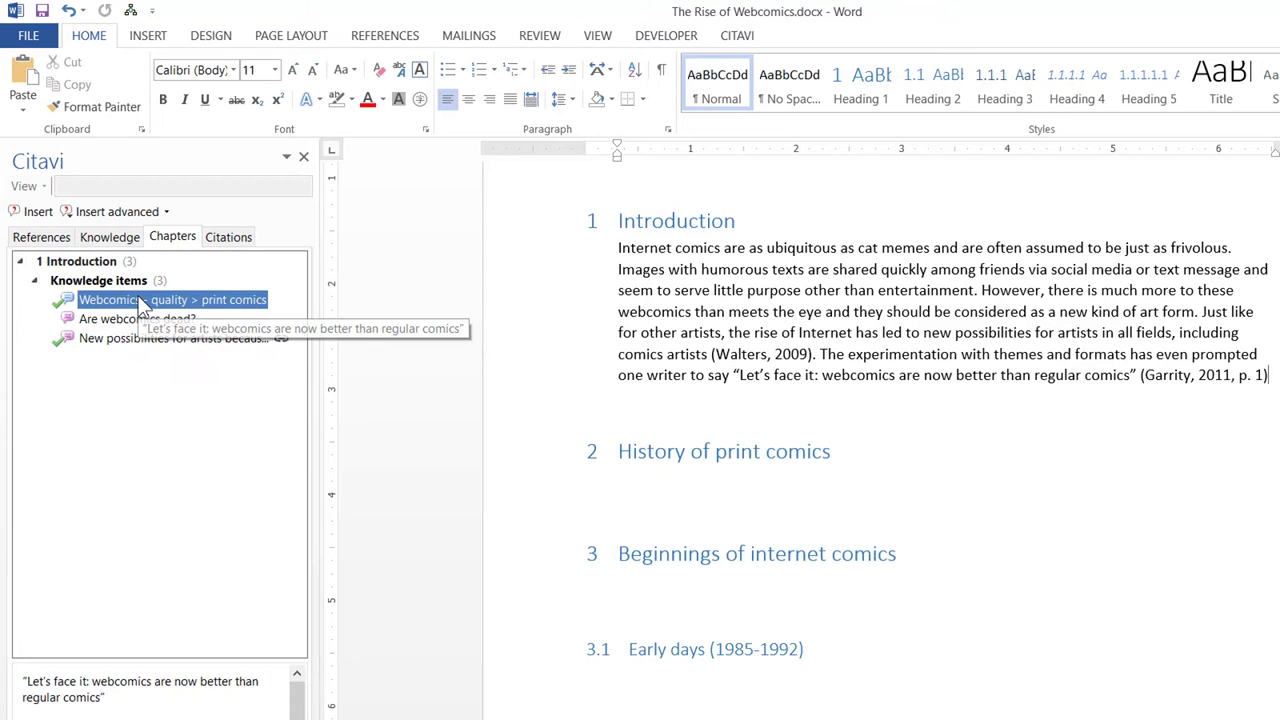
pyautogui.write('.')
# Add a second paragraph: 'This paper will trace the development of webcomics…'
pyautogui.press('Return')
pyautogui.write('This paper will trace the development of webcomics by taking a quick look at the history of print comics and their transition to the new medium of the Internet. I')
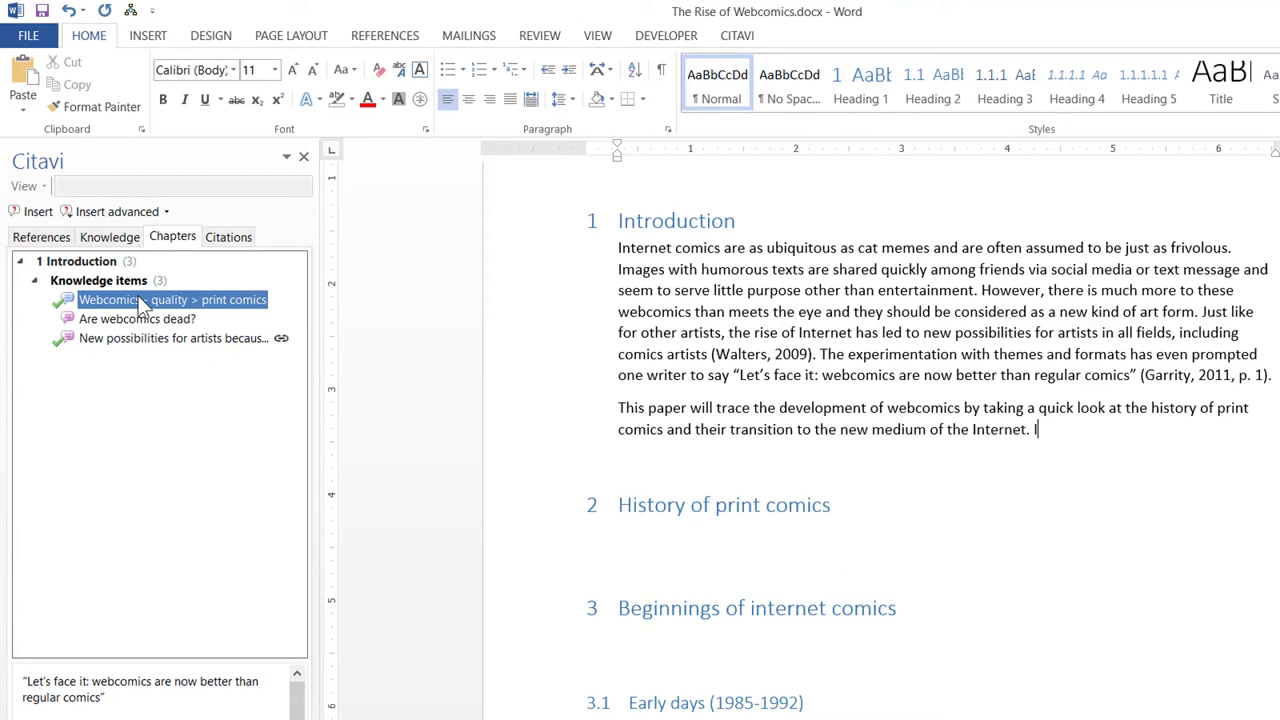
pyautogui.write('t will conclude with a comparison to print comics and an examination of the formal and thematic characteristics of this ever-evolving art form.')
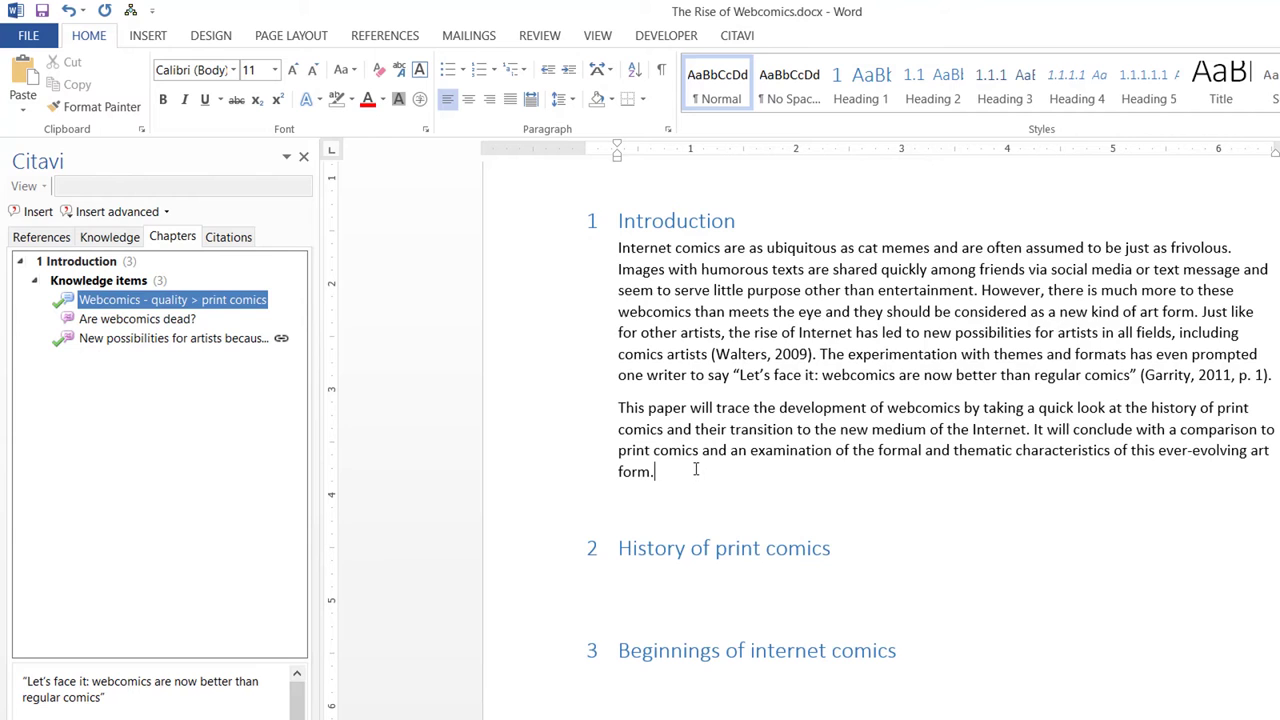
pyautogui.scroll(-1, 668, 522)
pyautogui.click(668, 520)
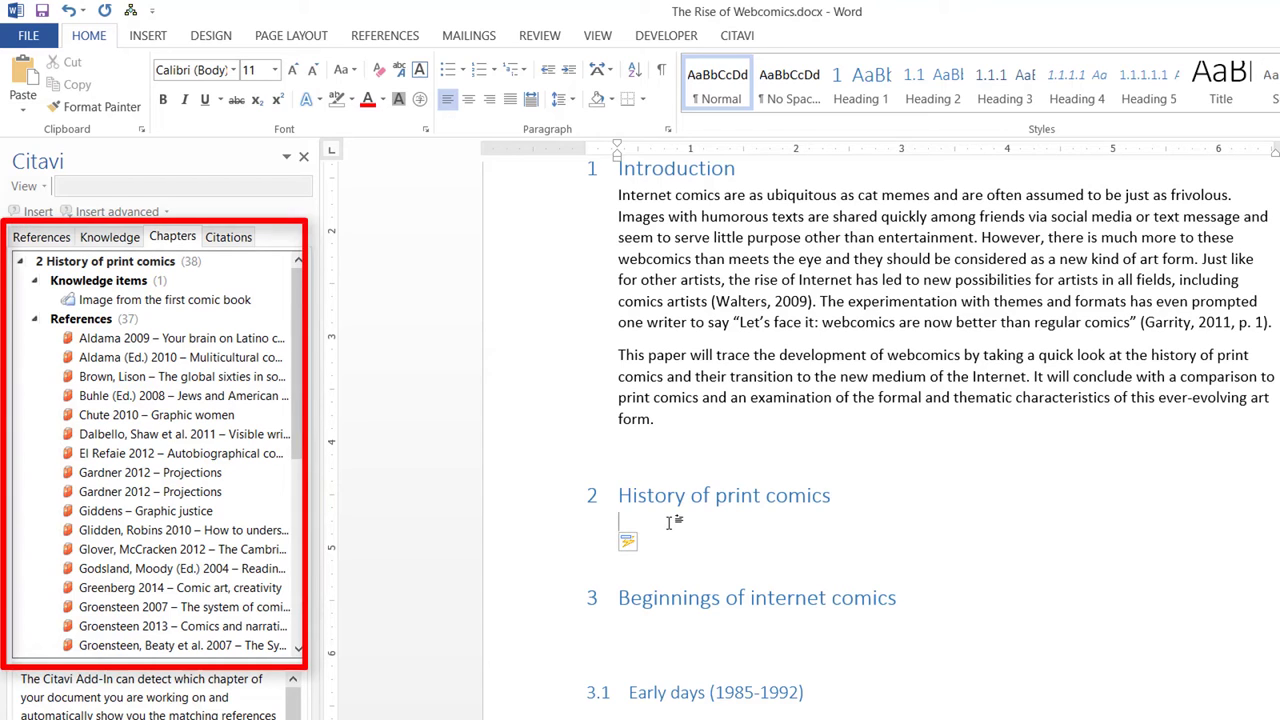
# Insert the 'Image from the first comic book' figure (Hendry, 2013) under History of print comics
pyautogui.click(687, 421)
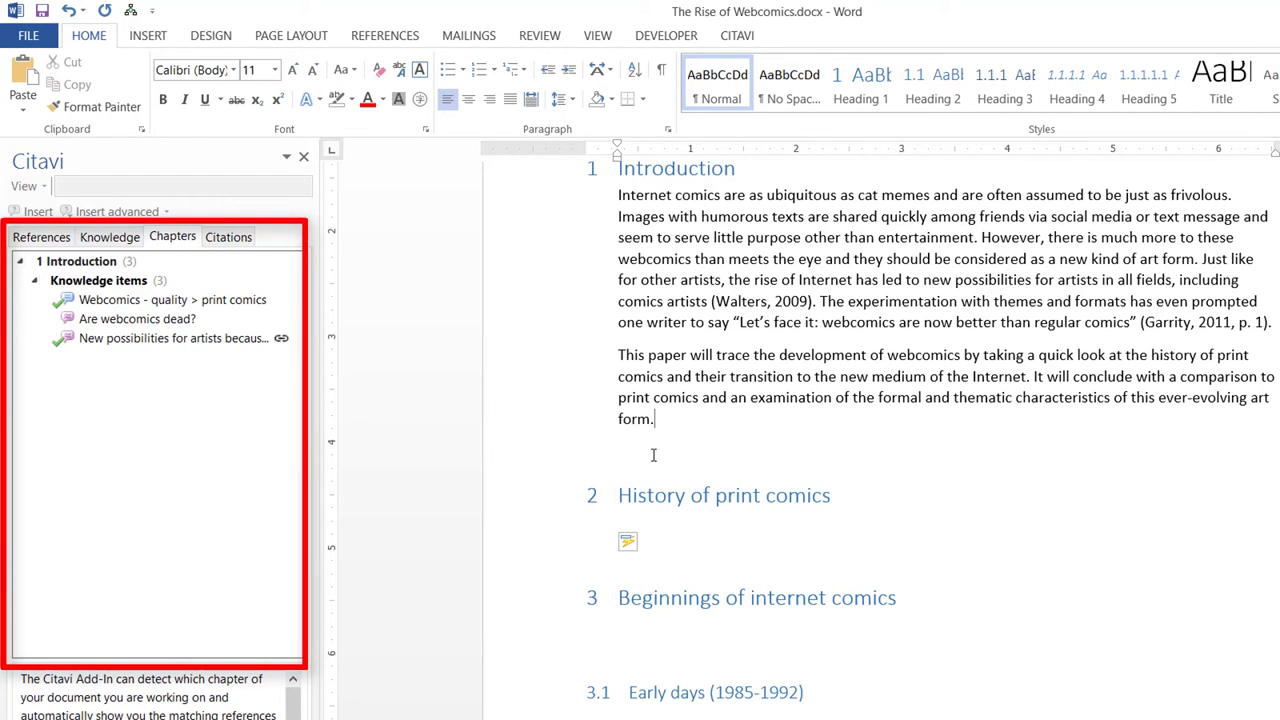
pyautogui.click(656, 525)
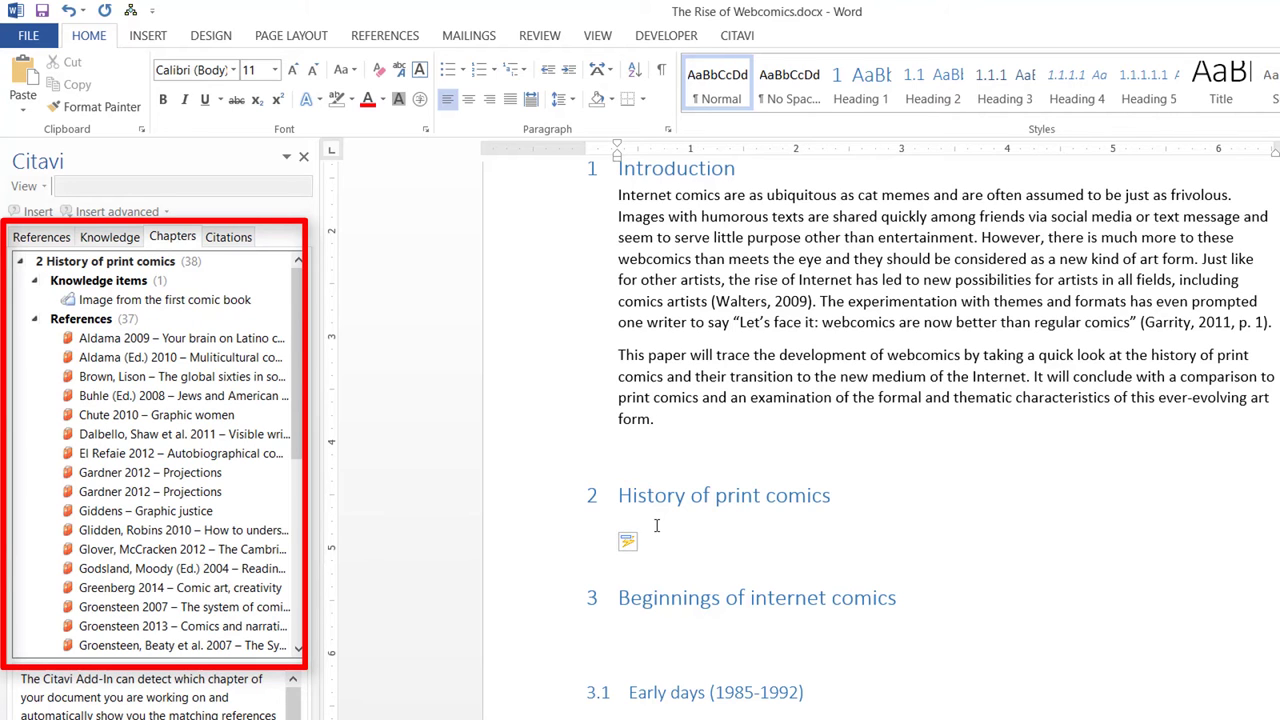
pyautogui.scroll(-2, 656, 525)
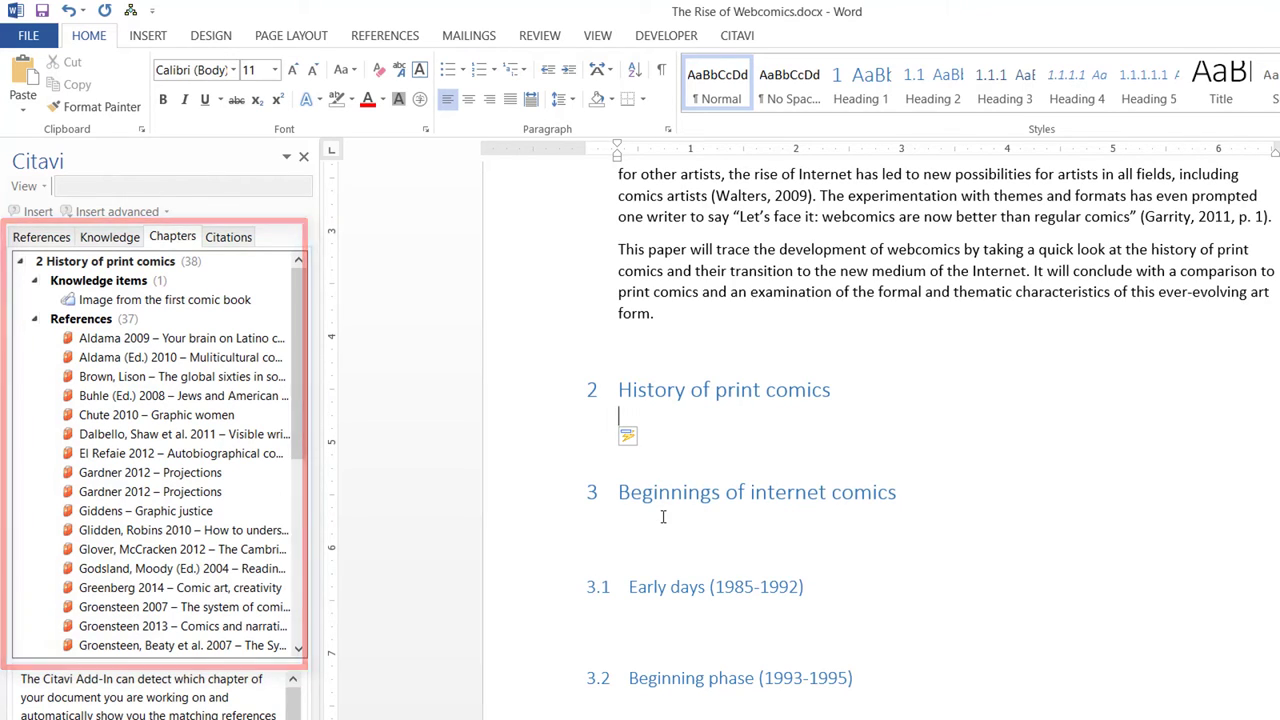
pyautogui.doubleClick(190, 300)
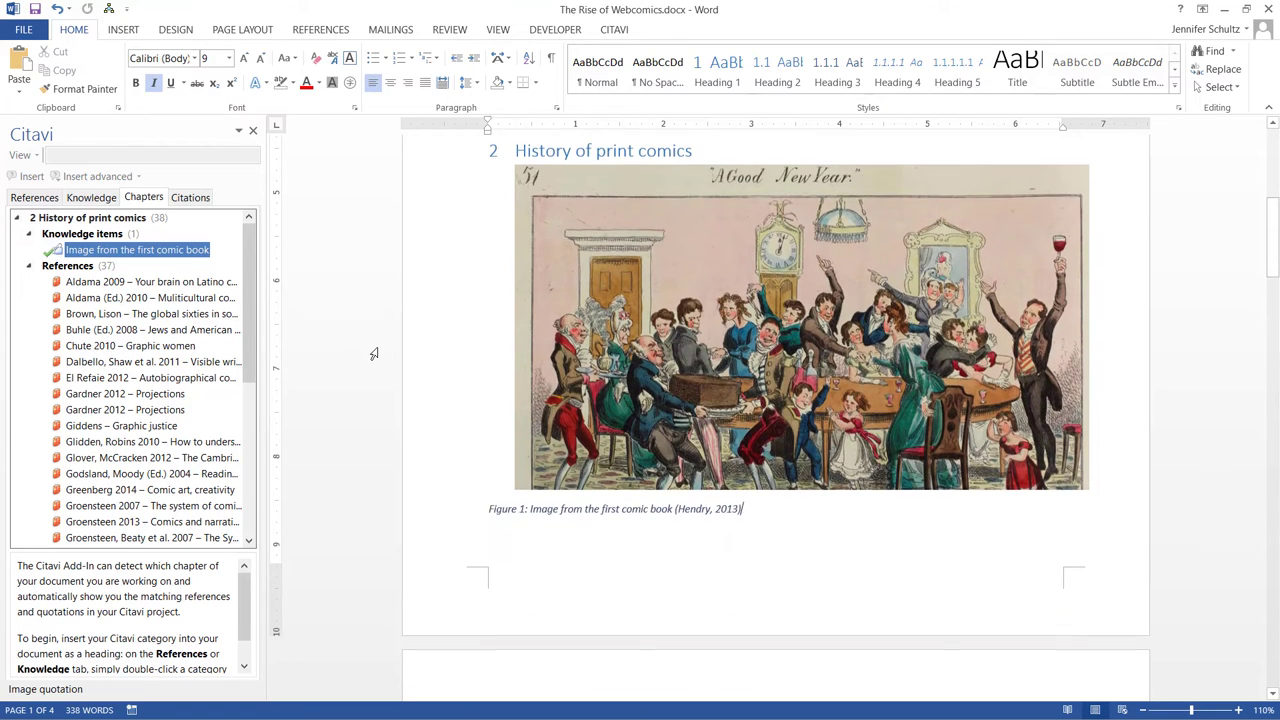
pyautogui.scroll(-4, 376, 354)
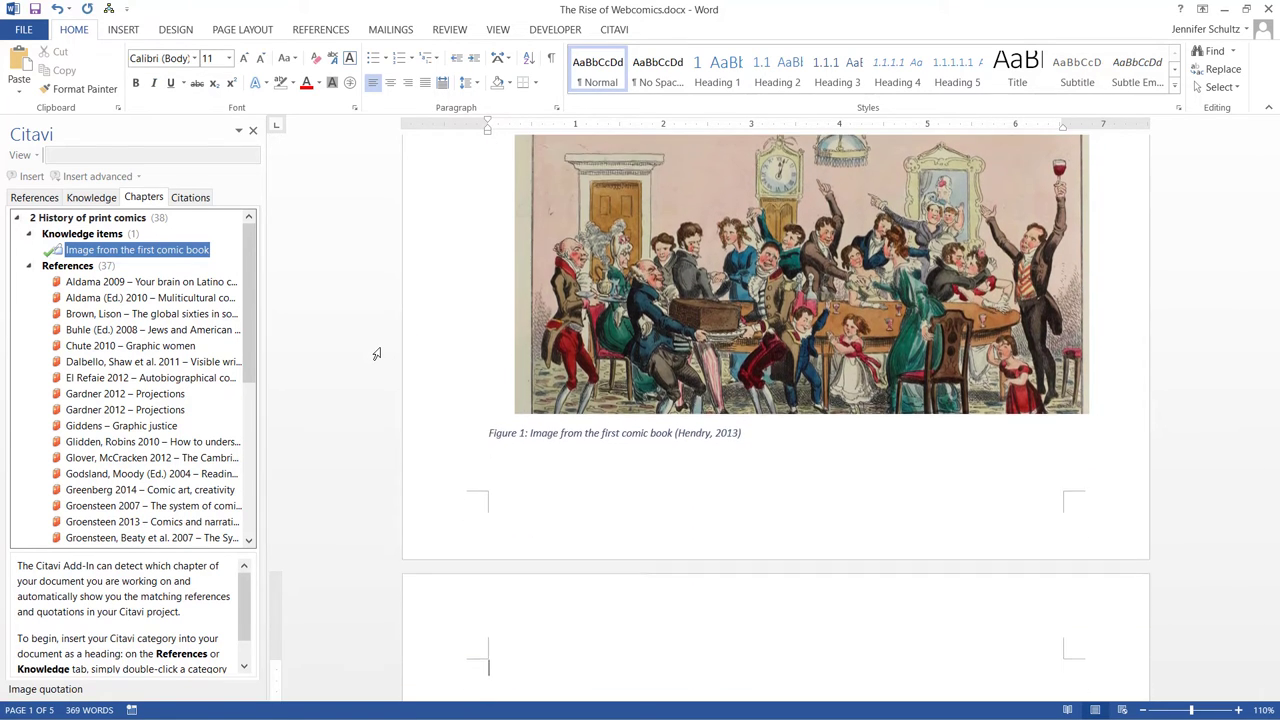
pyautogui.scroll(-2, 505, 379)
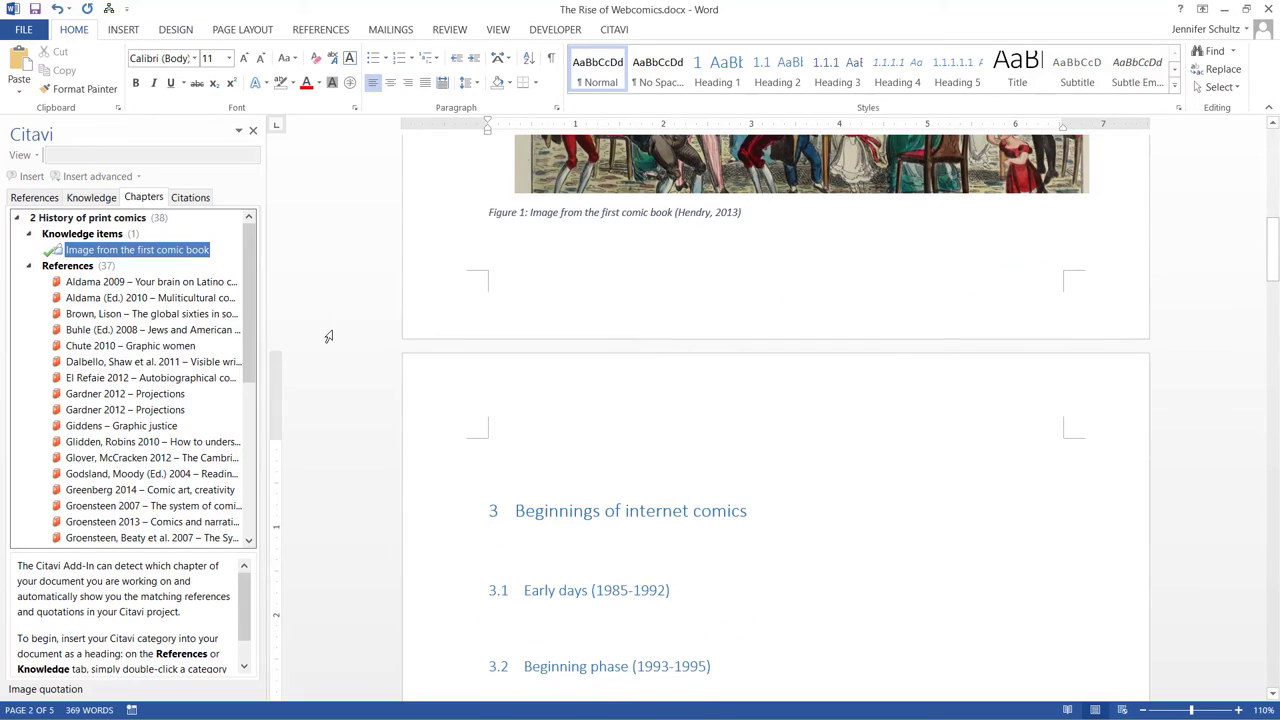
pyautogui.doubleClick(145, 441)
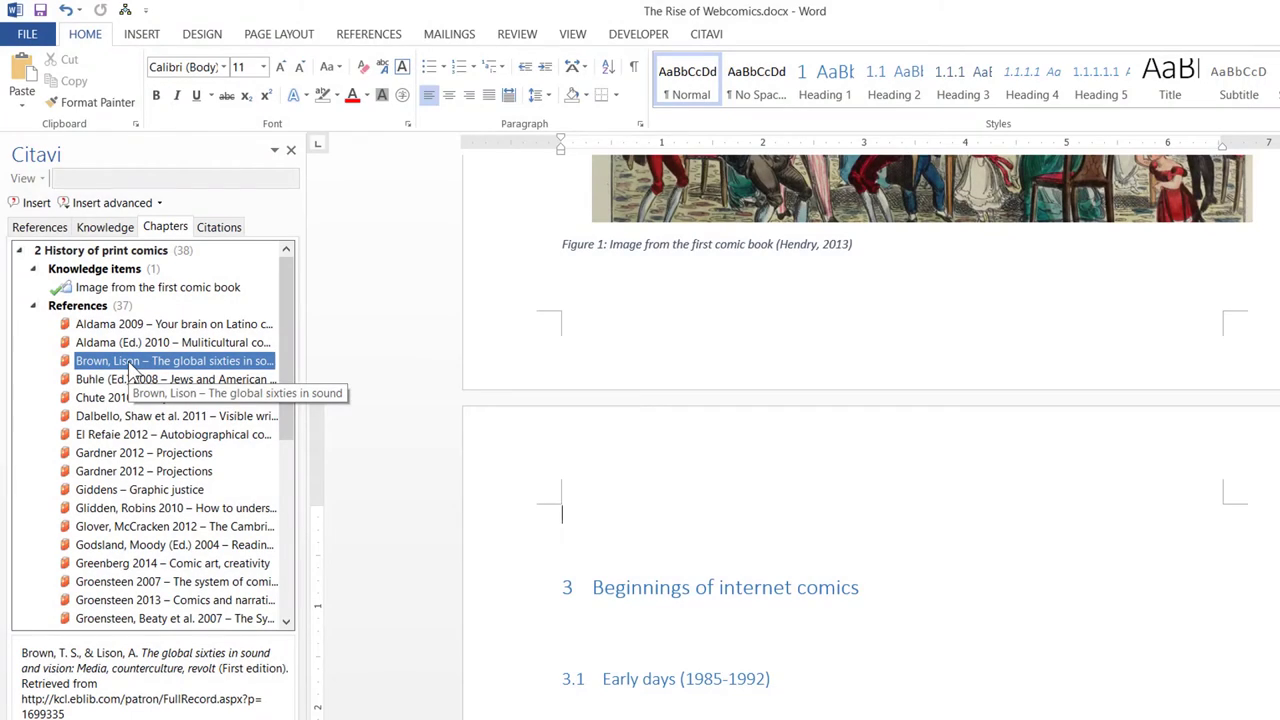
# Type 'Many books have been written on the history of comics' citing Brown & Lison, Glidden & Robins, and Groensteen 2007 and 2013
pyautogui.write('Many books have been written on the h')
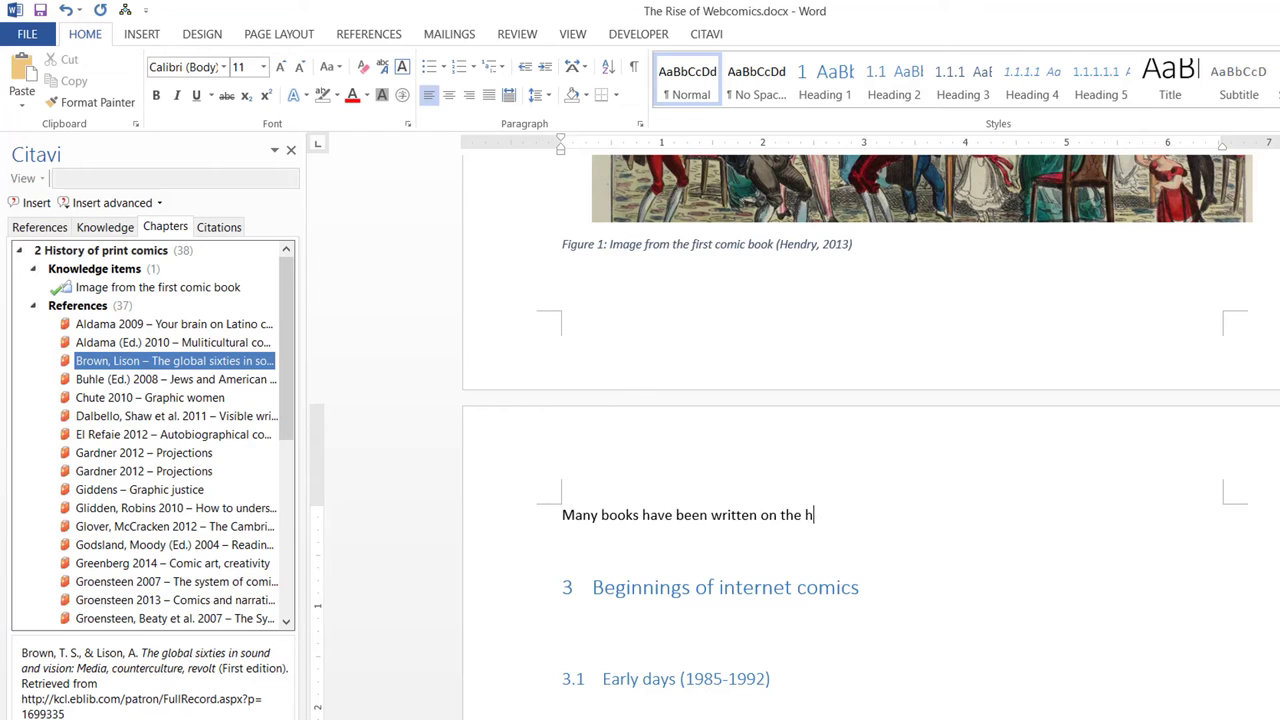
pyautogui.write('istory of comics')
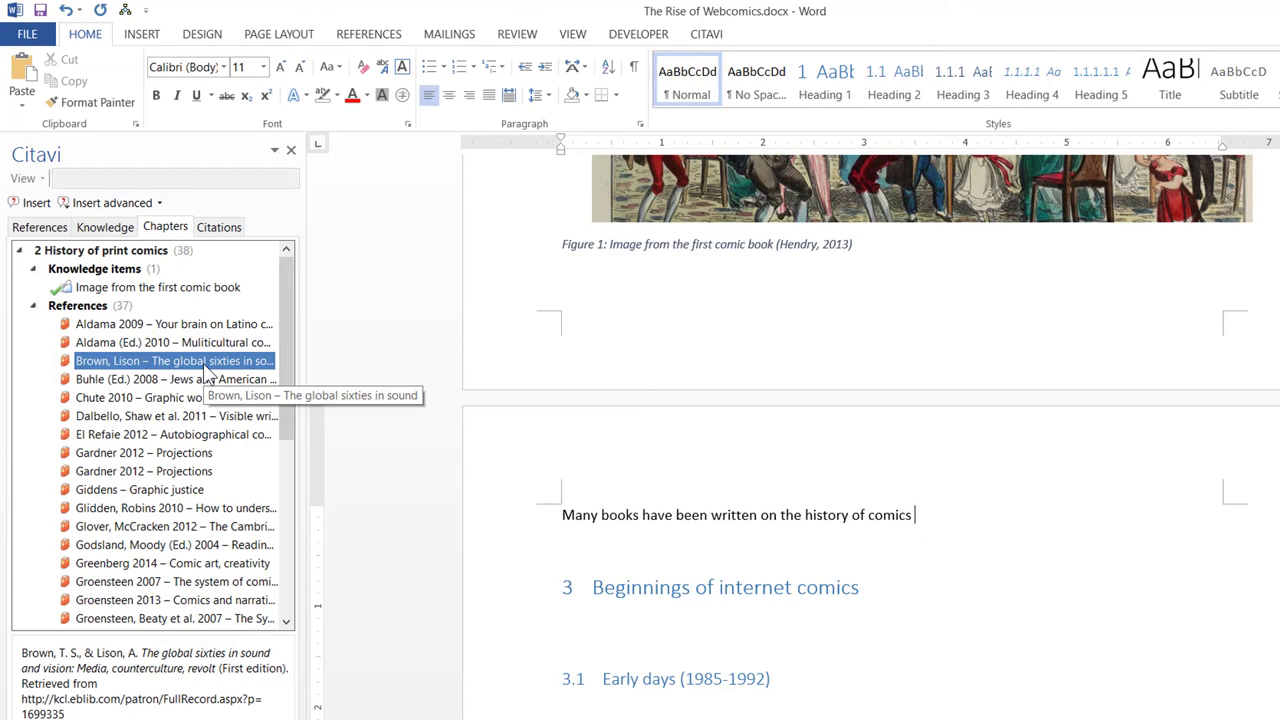
pyautogui.keyDown('ctrl'); pyautogui.click(140, 508); pyautogui.keyUp('ctrl')
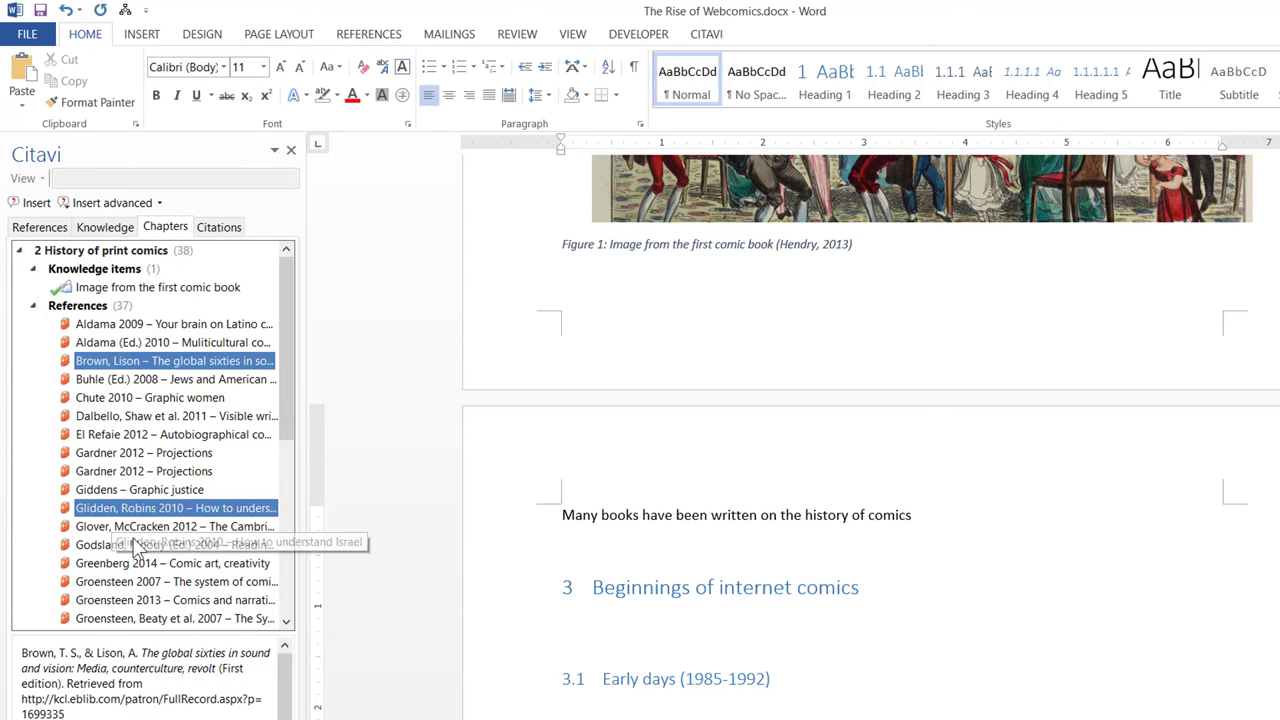
pyautogui.keyDown('ctrl'); pyautogui.click(122, 581); pyautogui.keyUp('ctrl')
pyautogui.keyDown('ctrl'); pyautogui.click(118, 600); pyautogui.keyUp('ctrl')
pyautogui.rightClick(118, 600)
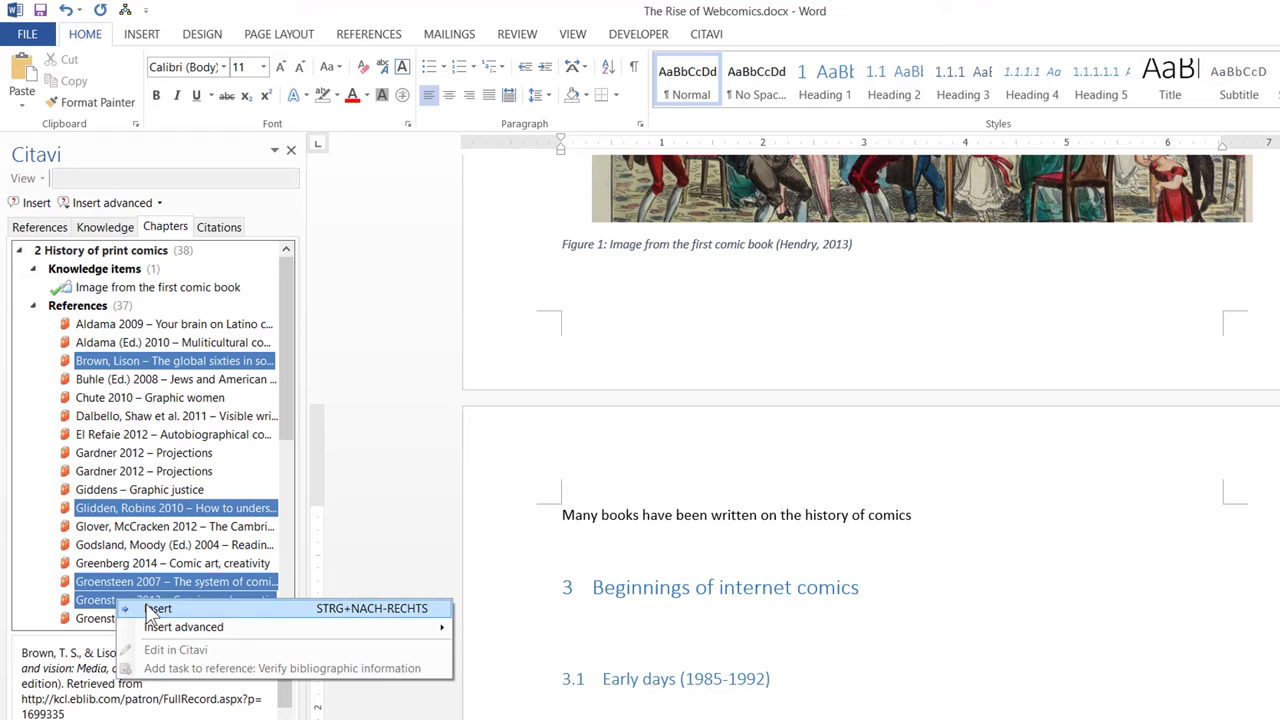
pyautogui.click(158, 608)
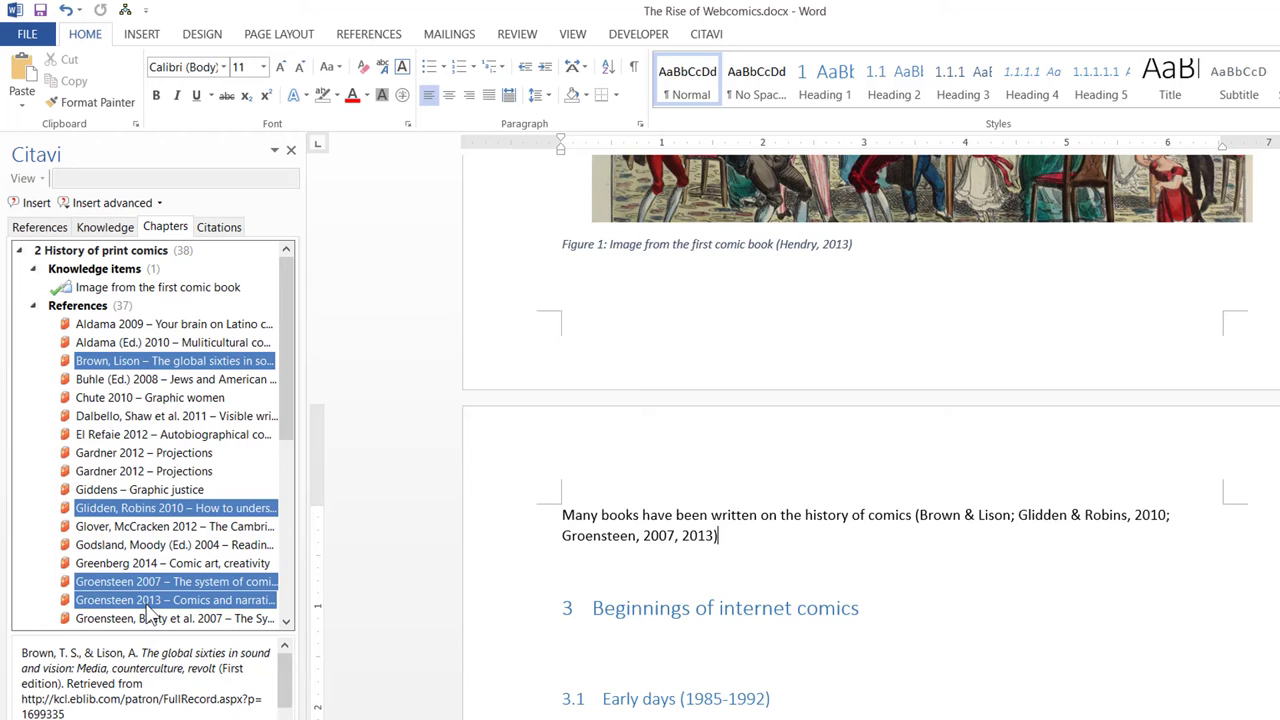
pyautogui.write('.')
# Cite Greenberg in Person (Year) form as Greenberg (2014), then select the (Hatfield, 2005) citation
pyautogui.click(148, 563)
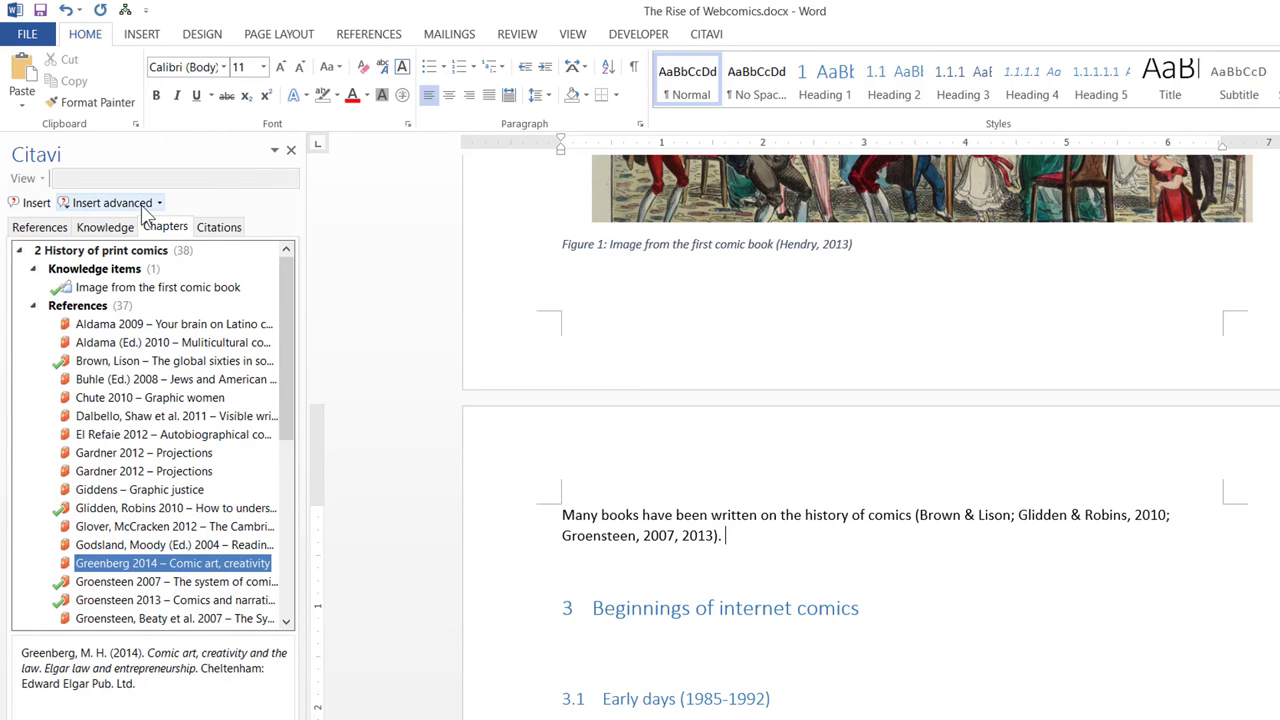
pyautogui.click(146, 205)
pyautogui.click(318, 255)
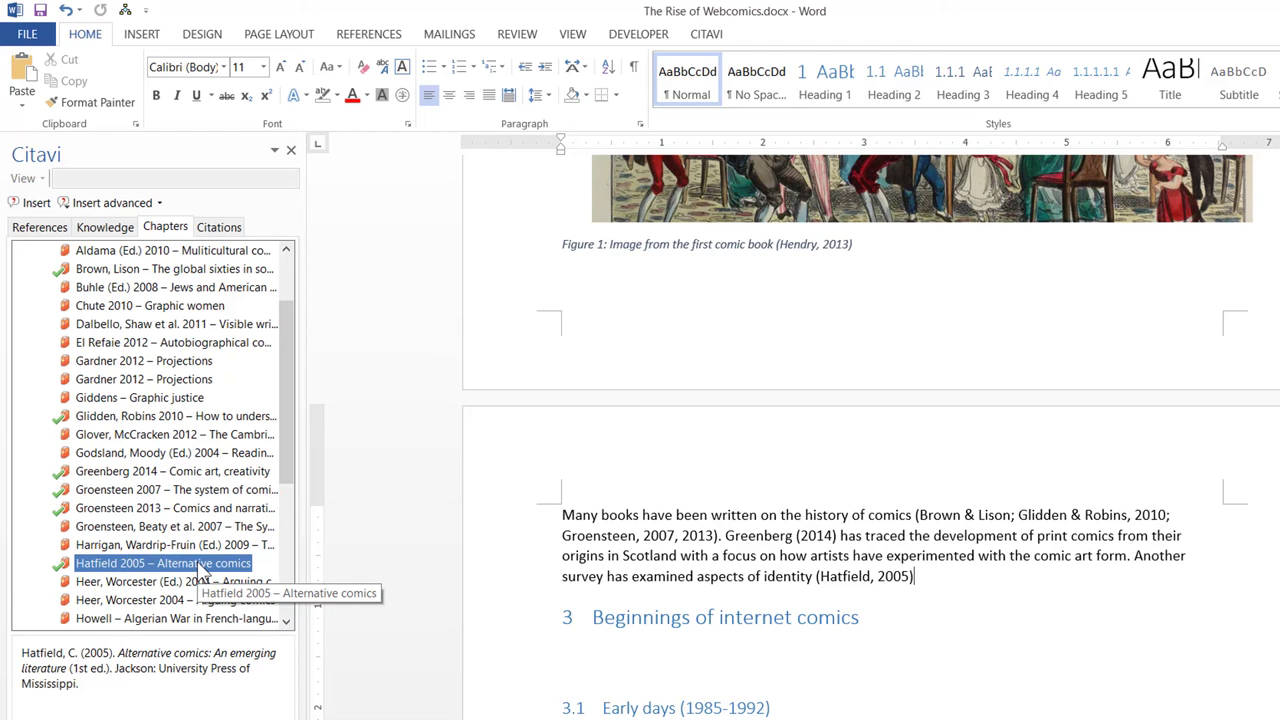
pyautogui.click(847, 577)
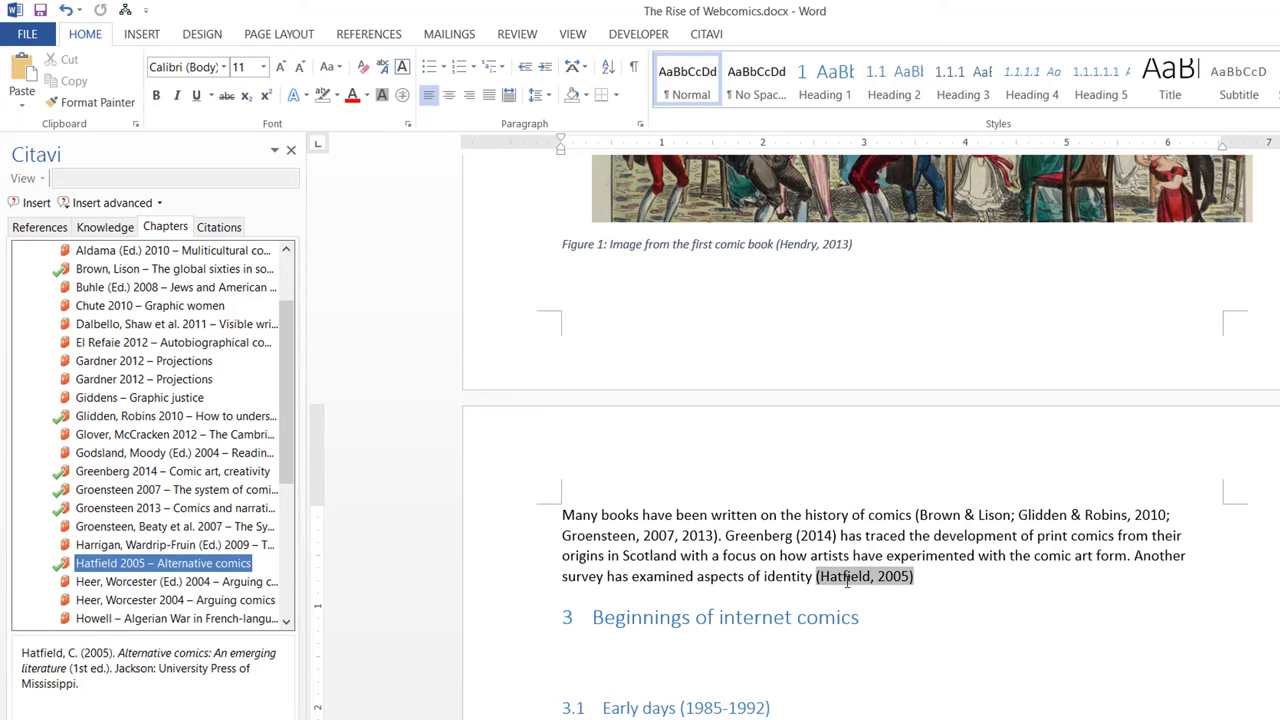
pyautogui.click(224, 230)
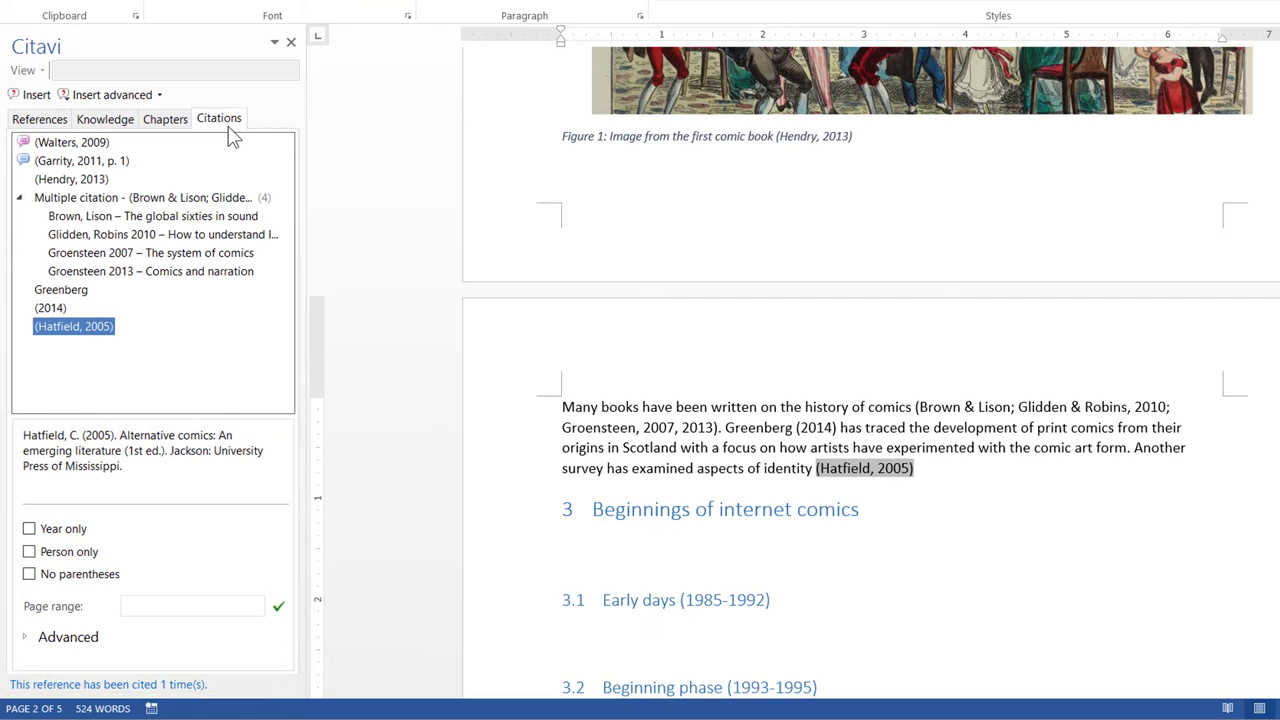
# Enter page range 35 for the Hatfield citation, making it (Hatfield, 2005, p. 35)
pyautogui.click(222, 606)
pyautogui.write('35')
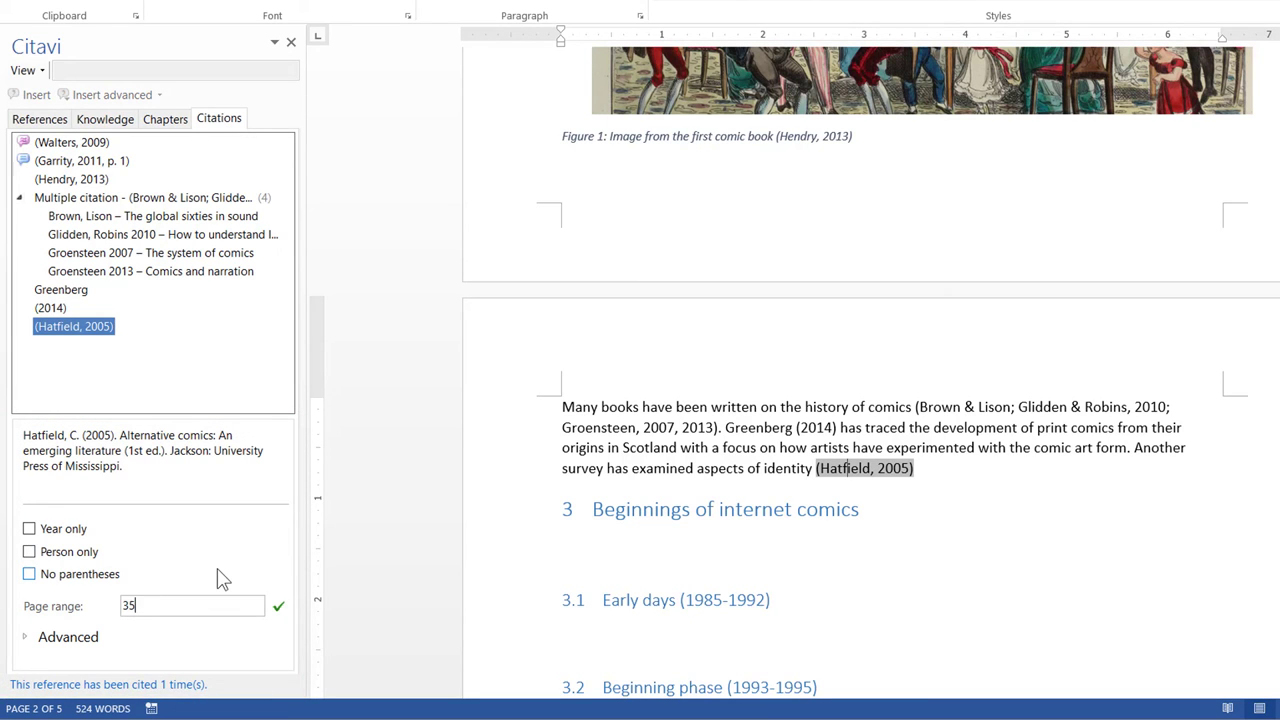
pyautogui.press('Return')
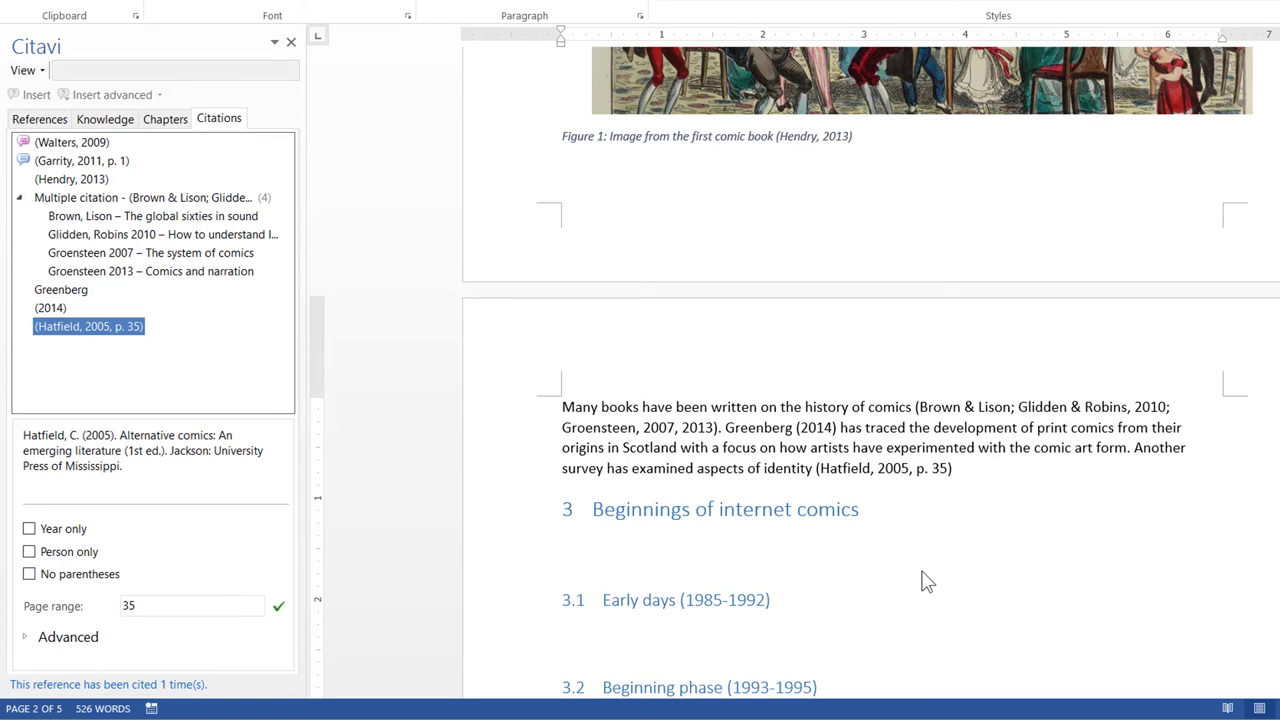
# Switch the citation style to Advances in Multimedia, numbering citations and references [1]–[9]
pyautogui.scroll(-10, 915, 580)
pyautogui.scroll(-20, 897, 550)
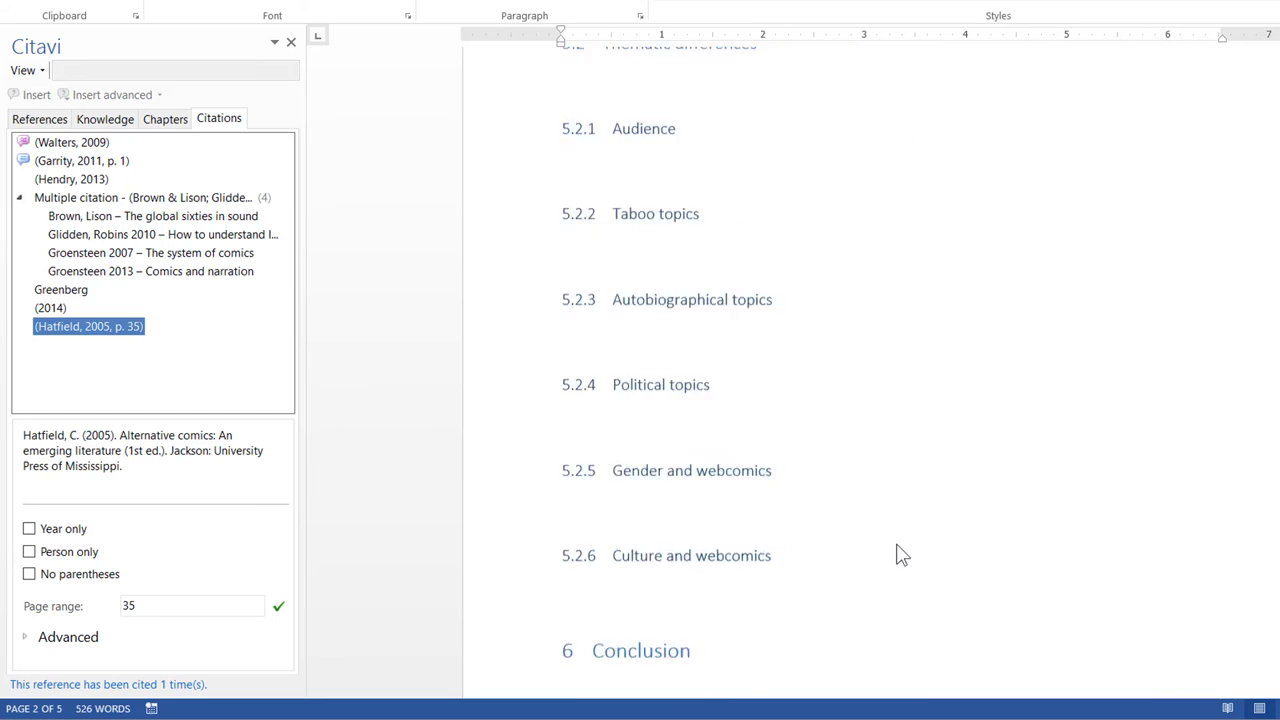
pyautogui.scroll(-2, 903, 573)
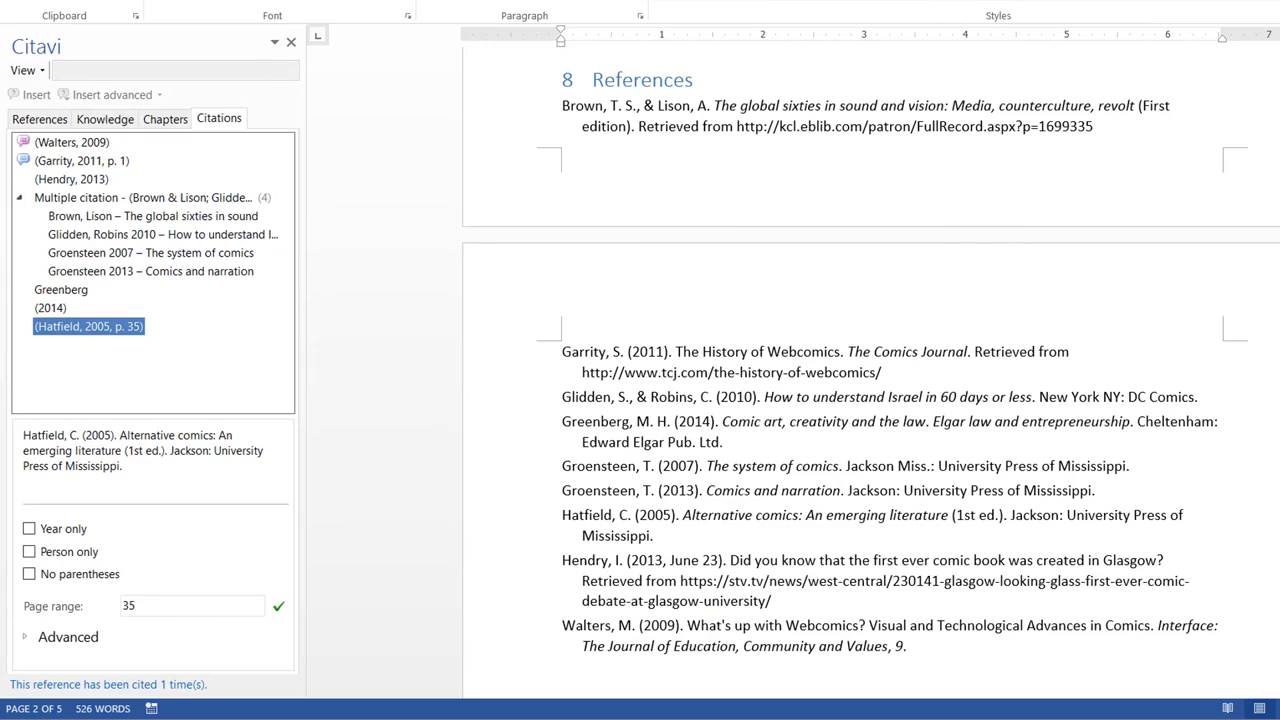
pyautogui.click(775, 11)
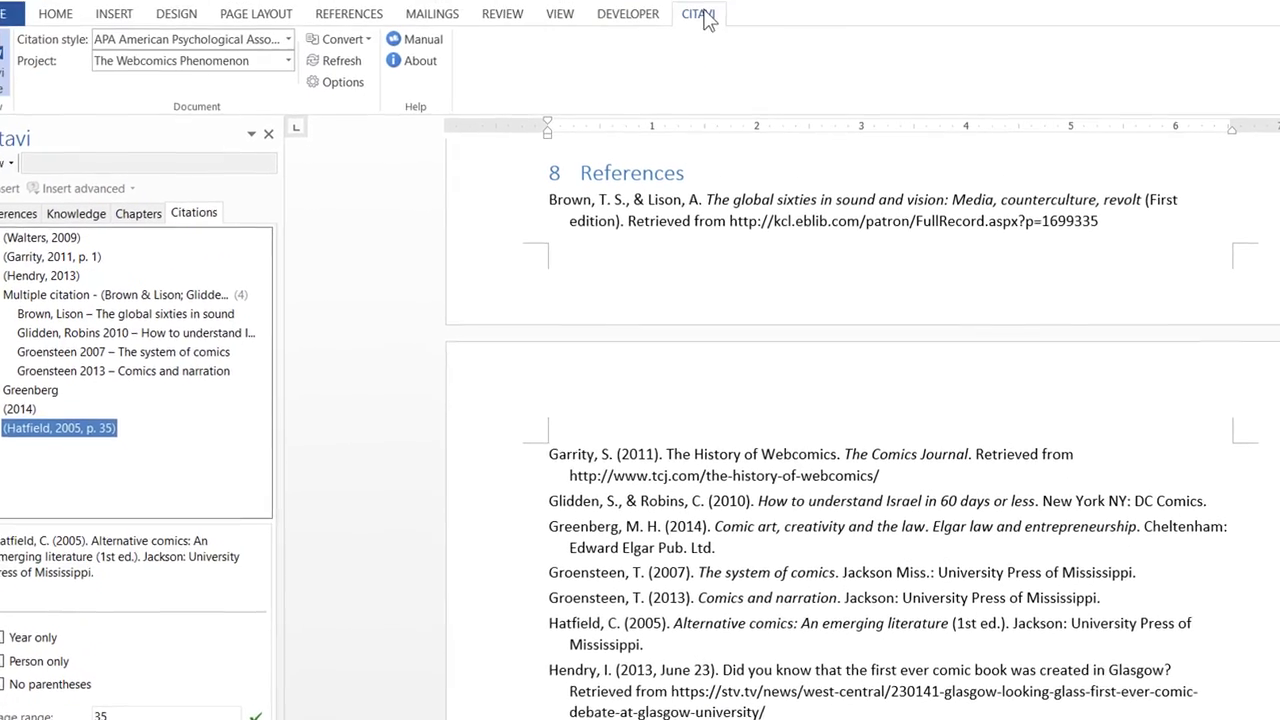
pyautogui.click(283, 61)
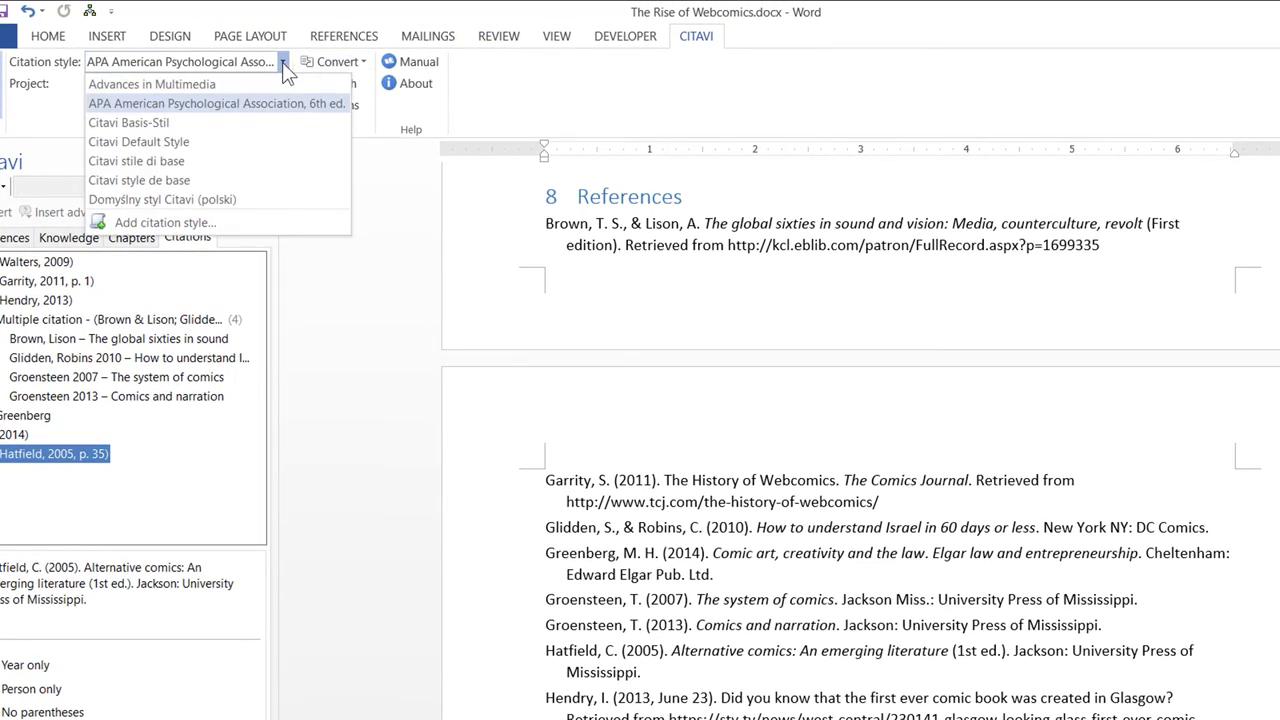
pyautogui.click(251, 84)
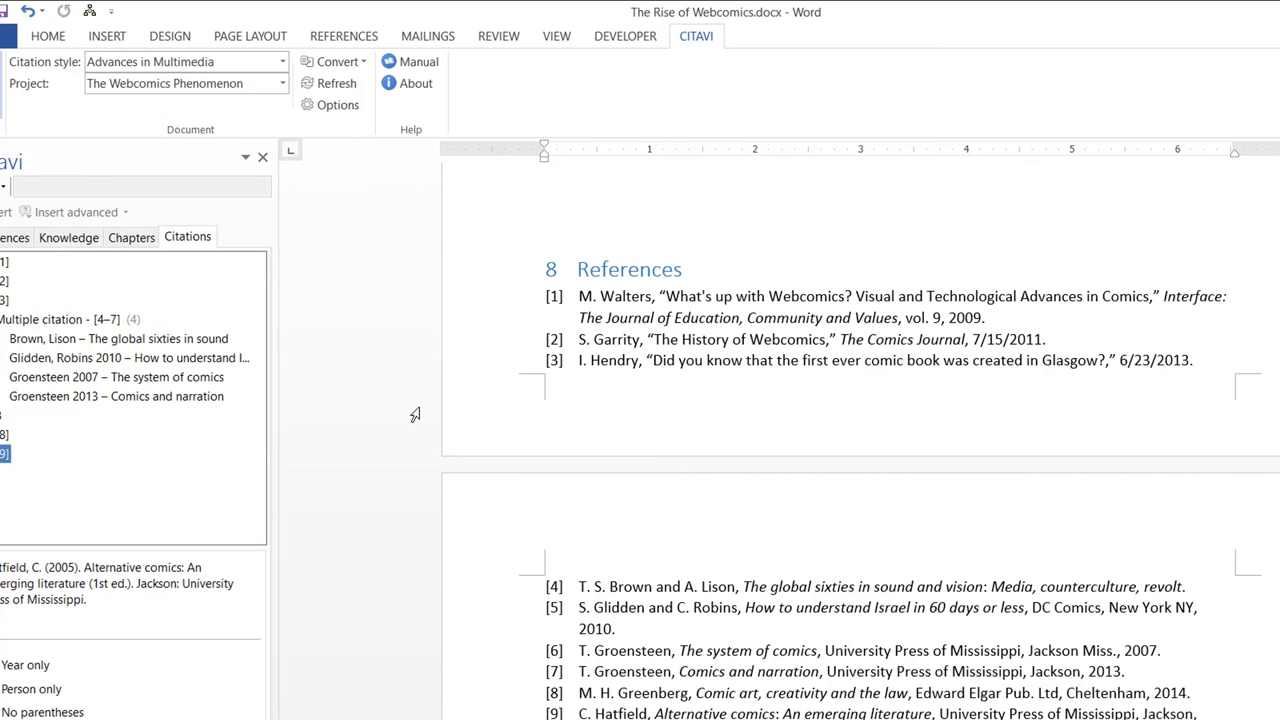